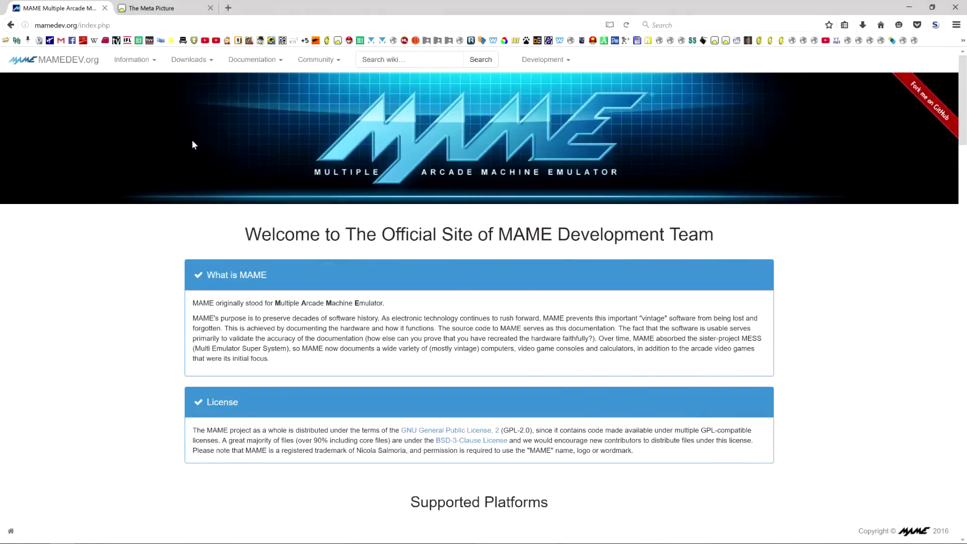
Step: Download mame0176b_64bit.exe from the latest MAME release page, saving it in B:\HyperSpin\Emulators
{"action": "left_click", "coordinate": [206, 61]}
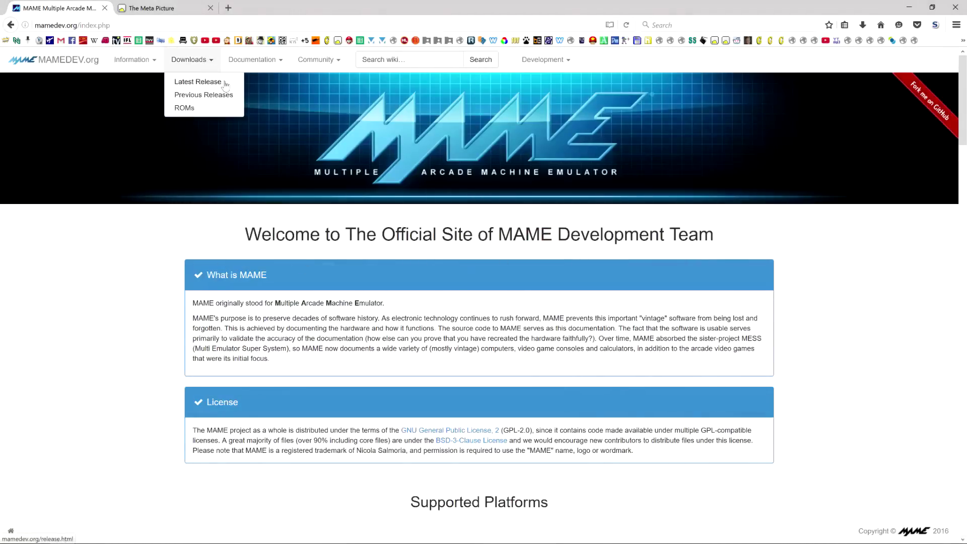
{"action": "left_click", "coordinate": [197, 82]}
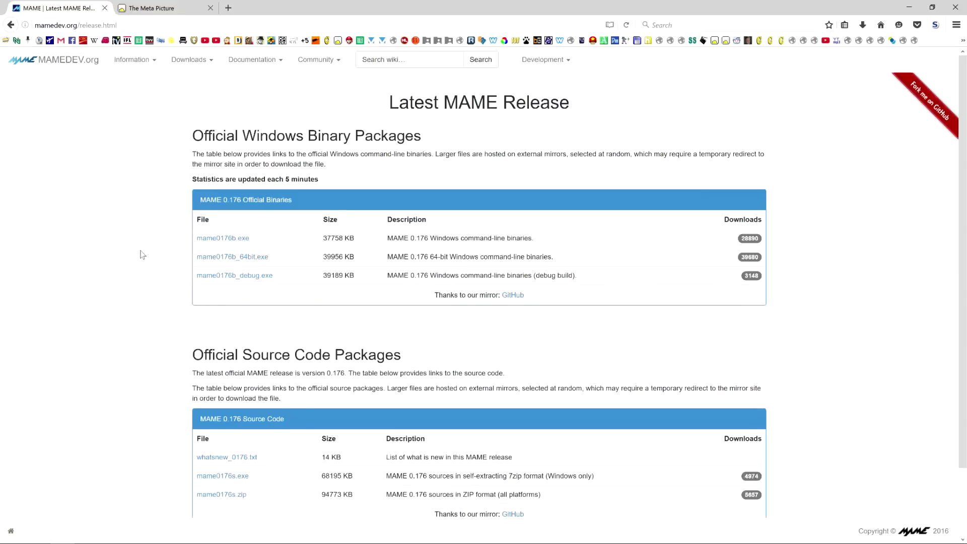
{"action": "left_click_drag", "start_coordinate": [231, 247], "coordinate": [543, 257]}
{"action": "left_click", "coordinate": [179, 263]}
{"action": "left_click", "coordinate": [240, 260]}
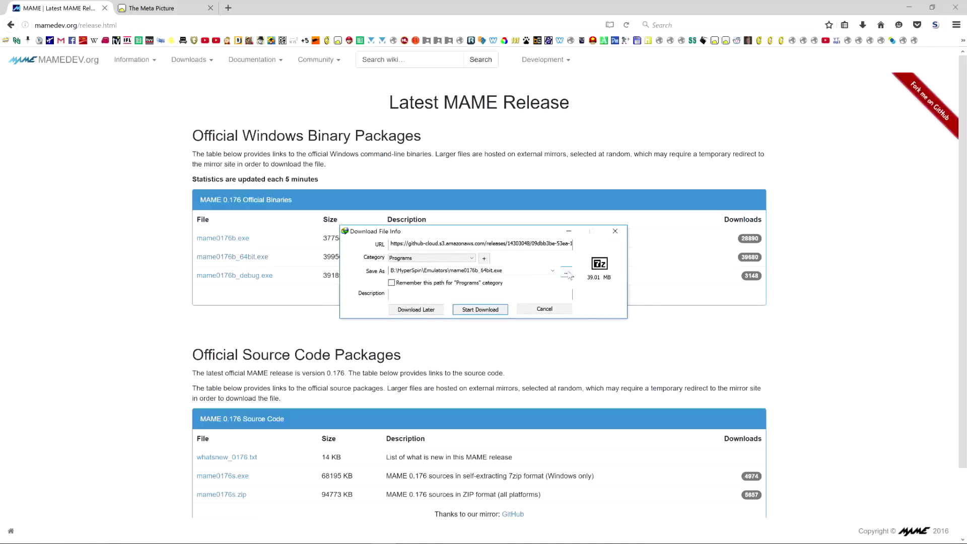
{"action": "left_click", "coordinate": [568, 280]}
{"action": "key", "text": "Return"}
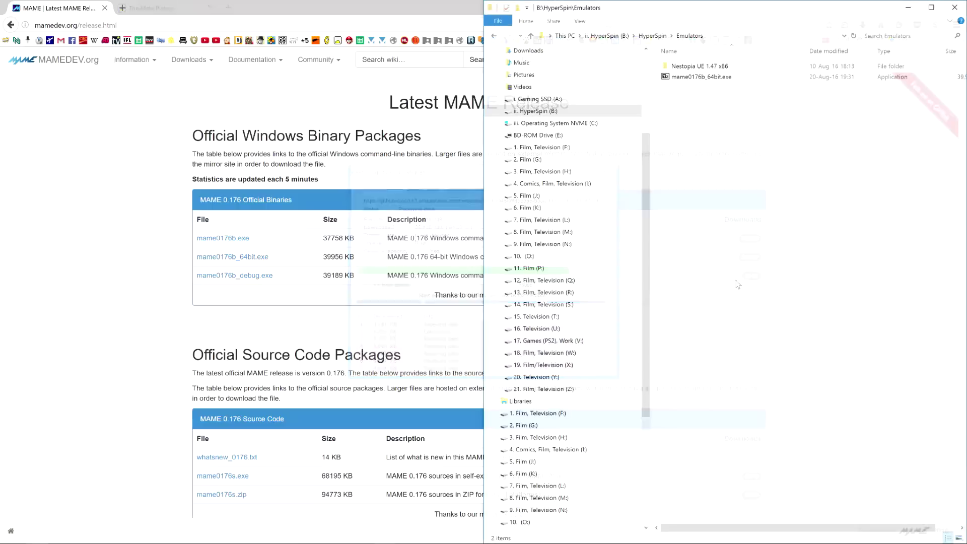
Step: Create a folder named MAME 0.176x64 in the Emulators directory and move mame0176b_64bit.exe into it
{"action": "key", "text": "ctrl+shift+n"}
{"action": "type", "text": "MAME 0.176x64"}
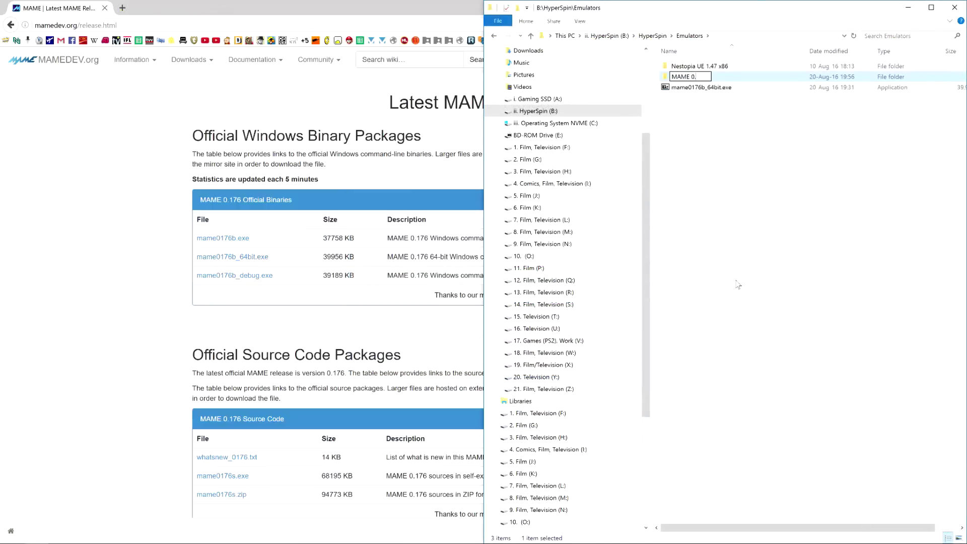
{"action": "key", "text": "Return"}
{"action": "left_click_drag", "start_coordinate": [701, 87], "coordinate": [695, 66]}
Step: Extract mame0176b_64bit.exe inside the MAME 0.176x64 folder and permanently delete the installer file
{"action": "double_click", "coordinate": [703, 66]}
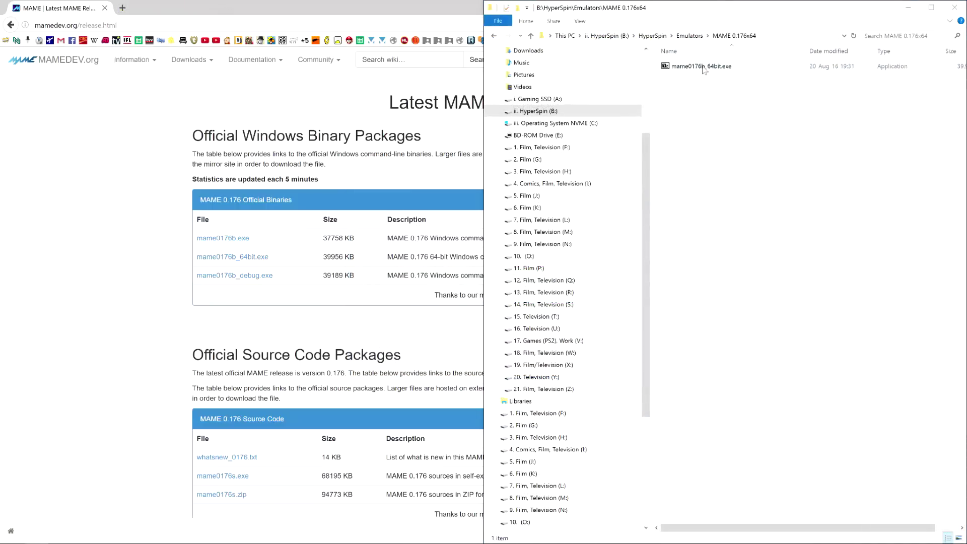
{"action": "double_click", "coordinate": [703, 66]}
{"action": "left_click", "coordinate": [492, 298]}
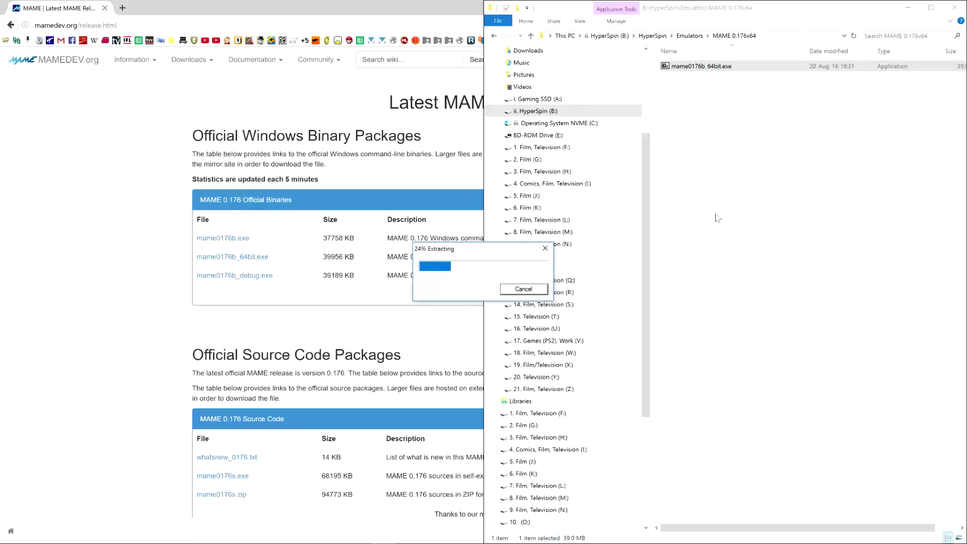
{"action": "key", "text": "shift+Delete"}
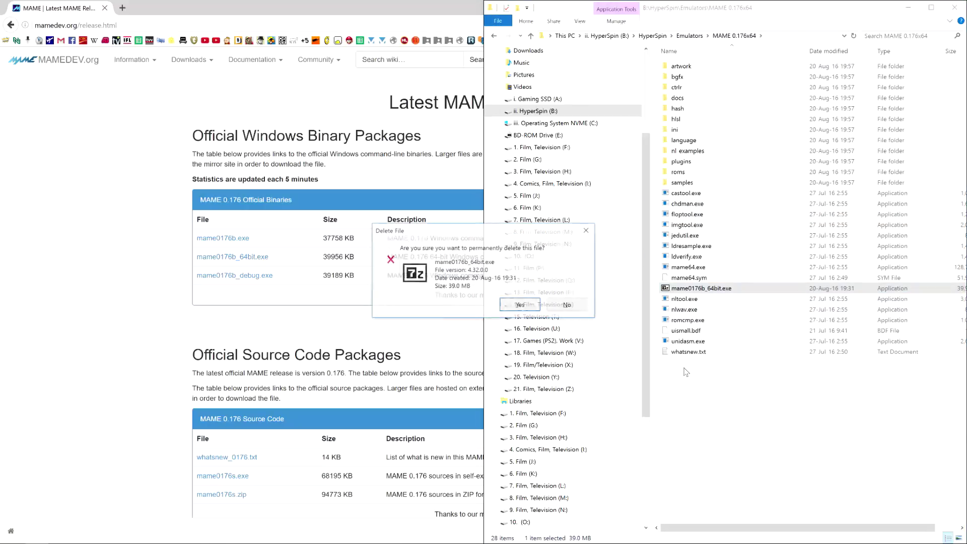
{"action": "key", "text": "Return"}
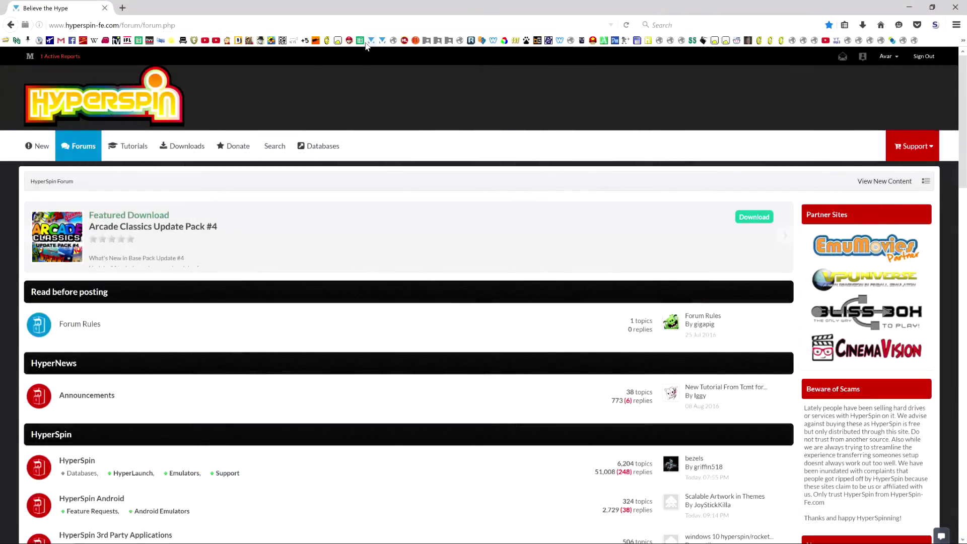
Step: Browse the HyperSpin site's downloads to the Other category of the HyperSpin 3rd Party Apps
{"action": "left_click", "coordinate": [188, 149]}
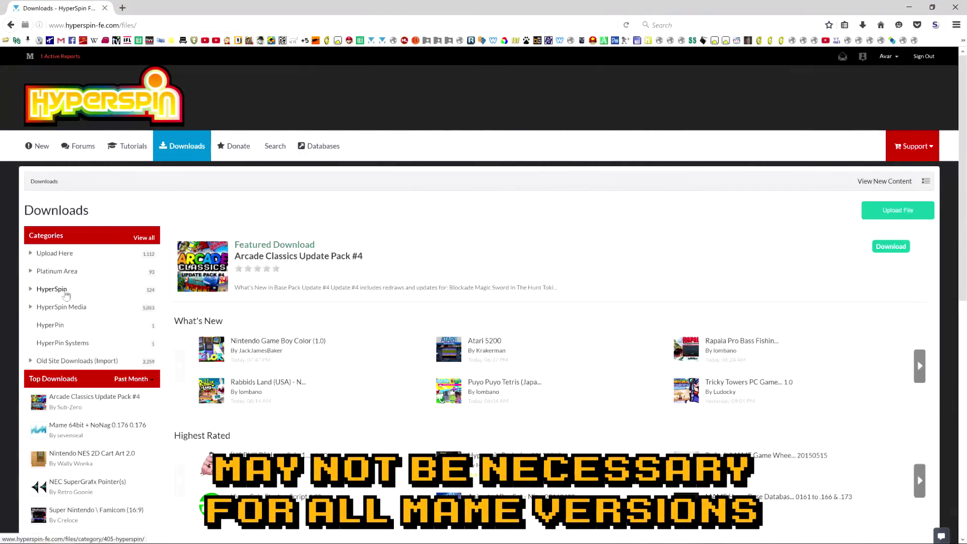
{"action": "left_click", "coordinate": [65, 291]}
{"action": "left_click", "coordinate": [52, 313]}
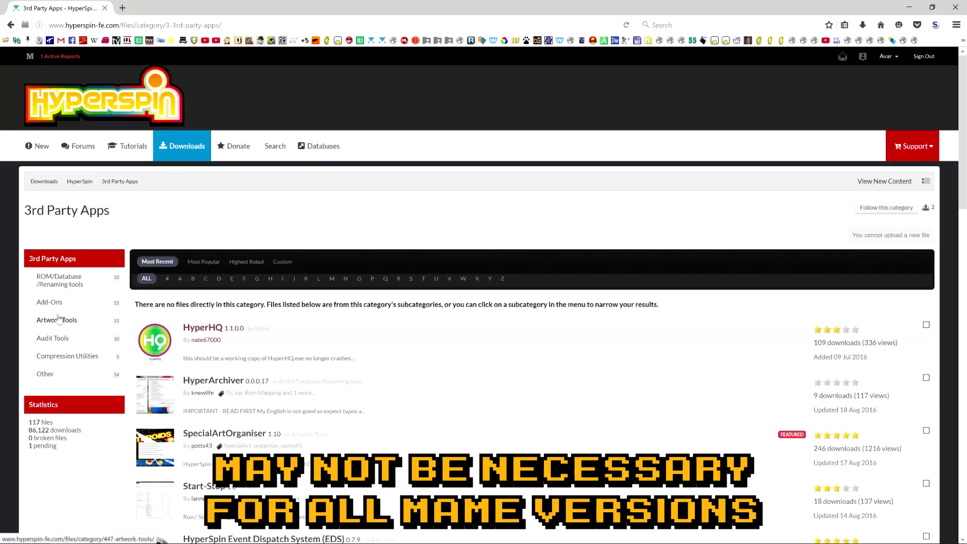
{"action": "left_click", "coordinate": [47, 375]}
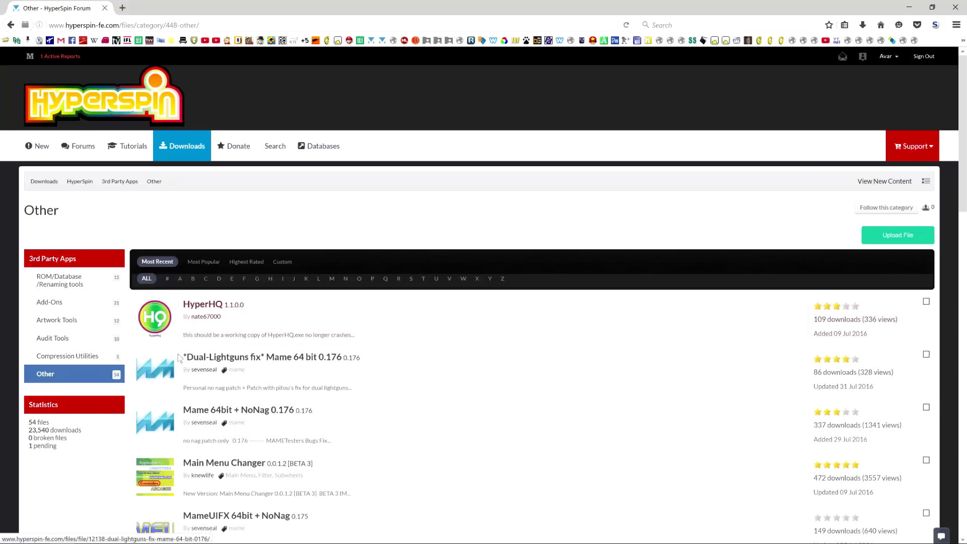
Step: Download the "*Dual-Lightguns fix* Mame 64 bit 0.176" patch from its file page
{"action": "left_click_drag", "start_coordinate": [186, 364], "coordinate": [185, 419]}
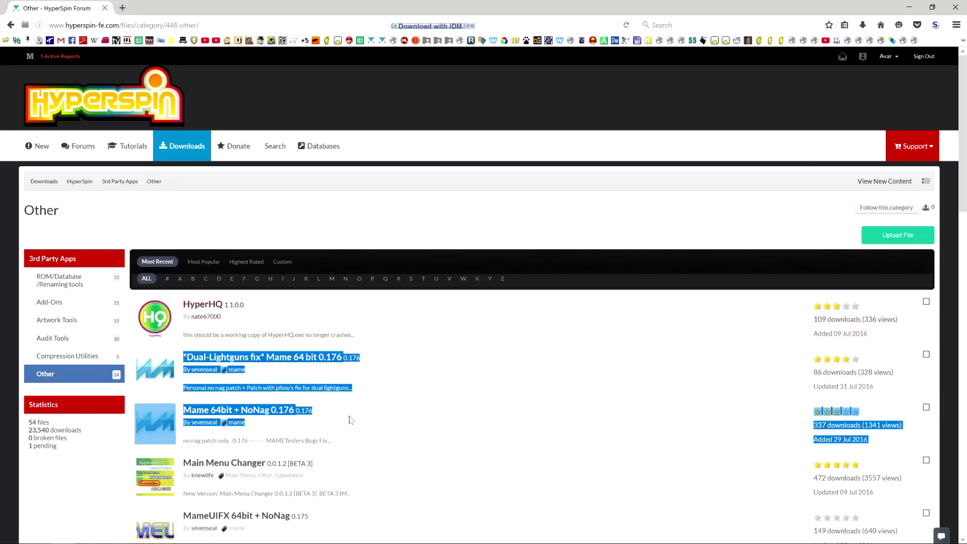
{"action": "left_click", "coordinate": [374, 416]}
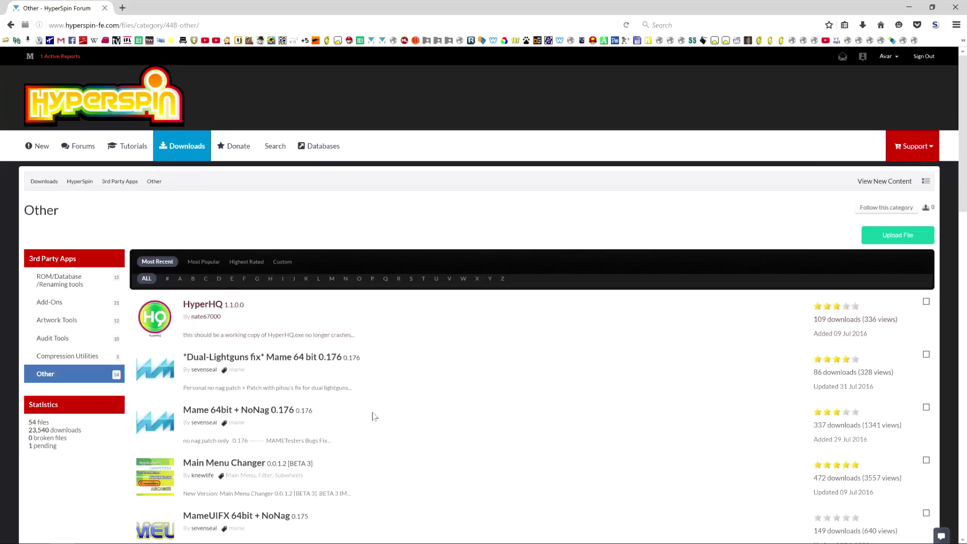
{"action": "left_click", "coordinate": [269, 358]}
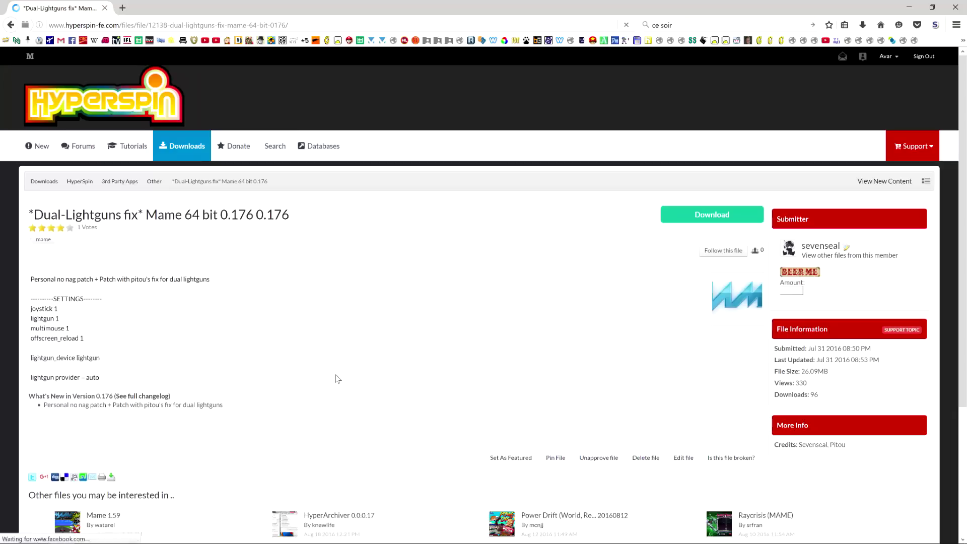
{"action": "left_click", "coordinate": [718, 216]}
{"action": "left_click", "coordinate": [480, 311]}
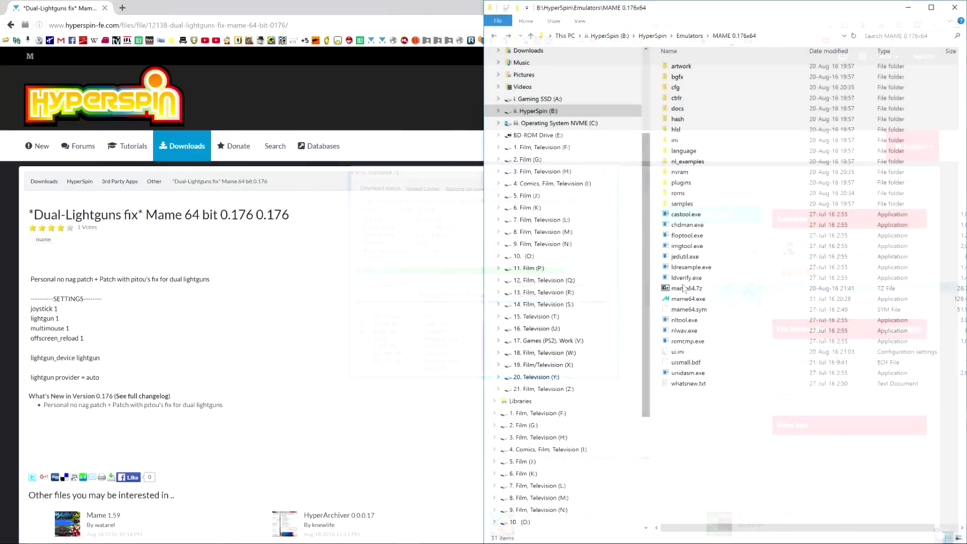
Step: Extract mame64.7z into the MAME 0.176x64 folder, overwriting the existing mame64.exe, and permanently delete the archive
{"action": "right_click", "coordinate": [689, 287]}
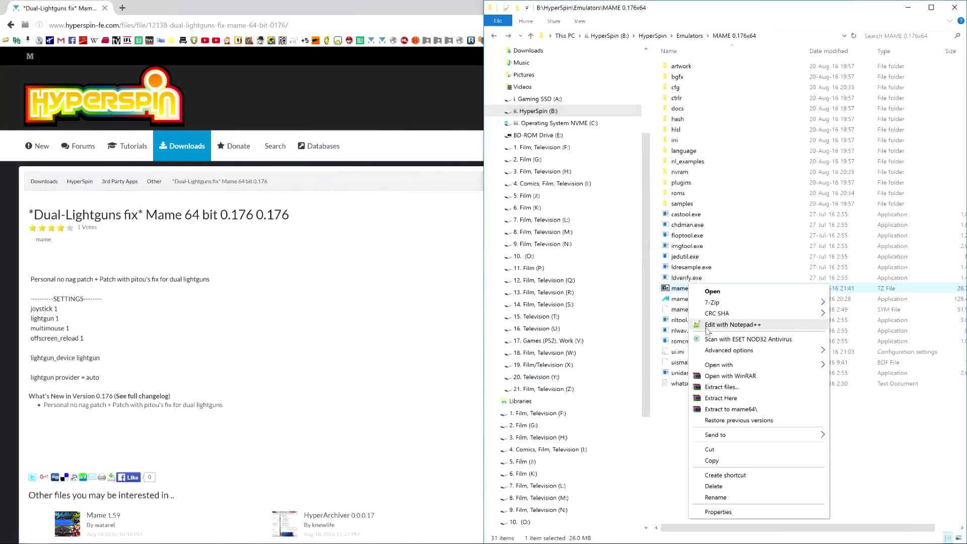
{"action": "left_click", "coordinate": [721, 398]}
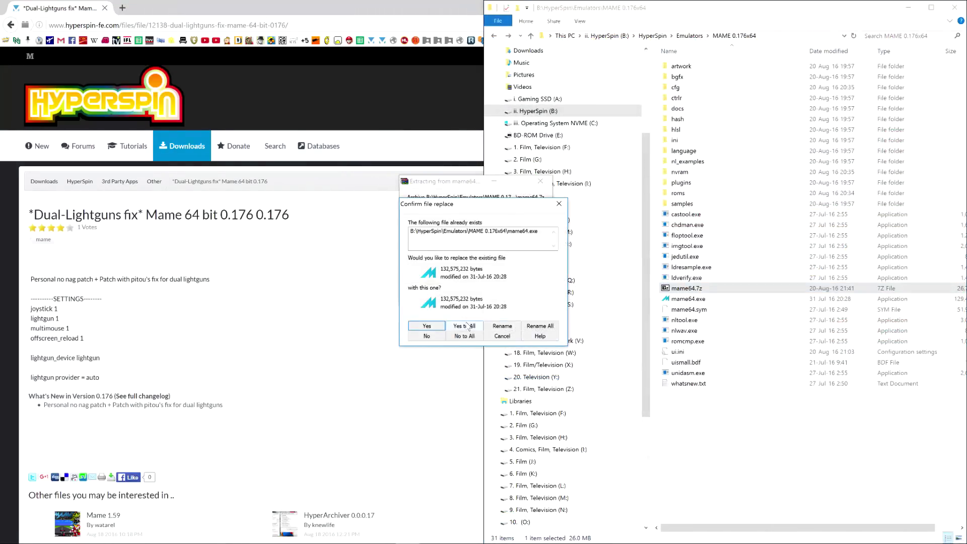
{"action": "left_click", "coordinate": [468, 325]}
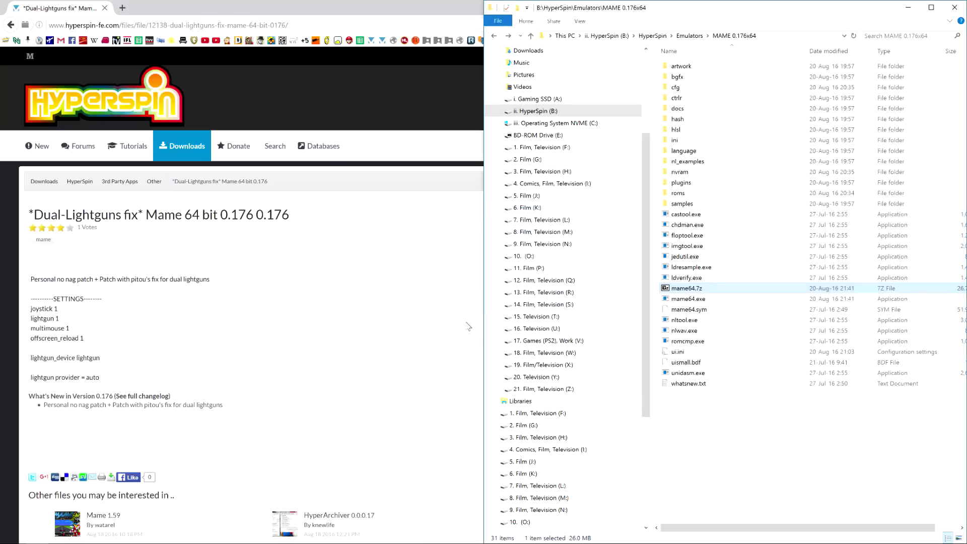
{"action": "key", "text": "shift+Delete"}
{"action": "key", "text": "Return"}
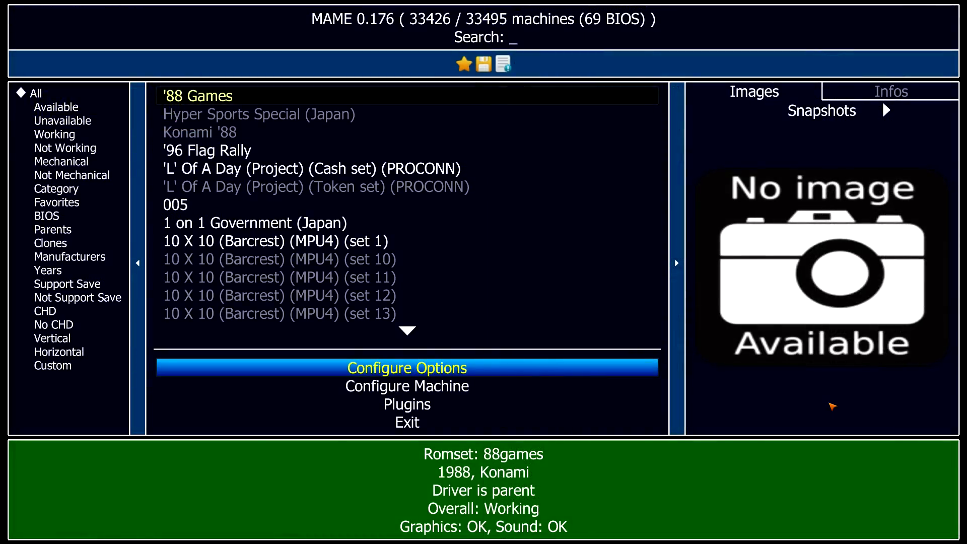
Step: Turn on Wait Vertical Sync in MAME's video options and return to the settings
{"action": "key", "text": "Return"}
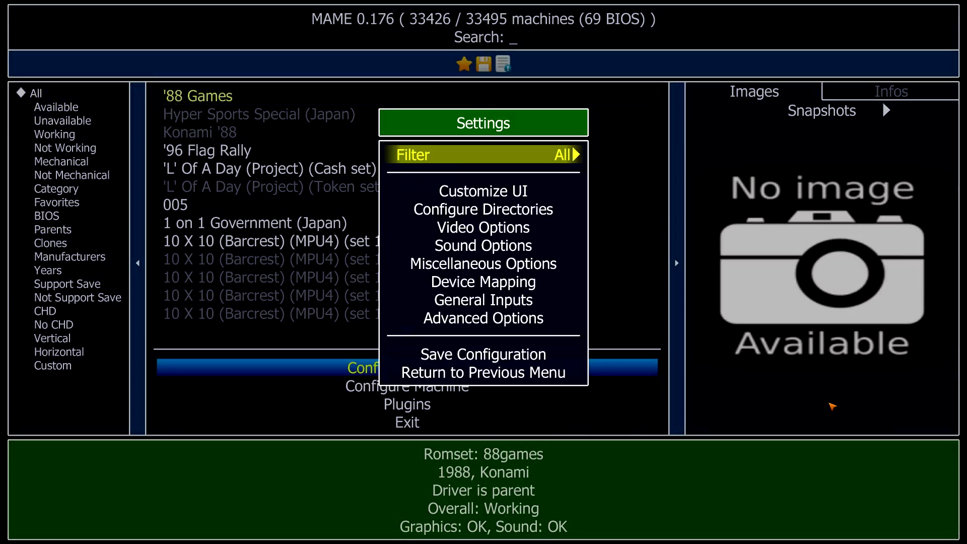
{"action": "key", "text": "Down"}
{"action": "key", "text": "Down"}
{"action": "key", "text": "Down"}
{"action": "key", "text": "Return"}
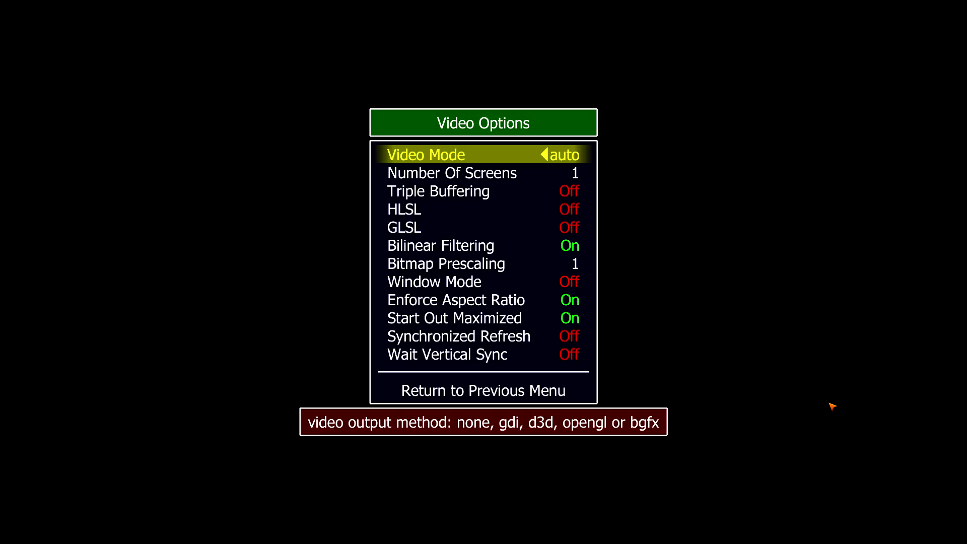
{"action": "key", "text": "Up"}
{"action": "key", "text": "Up"}
{"action": "key", "text": "Right"}
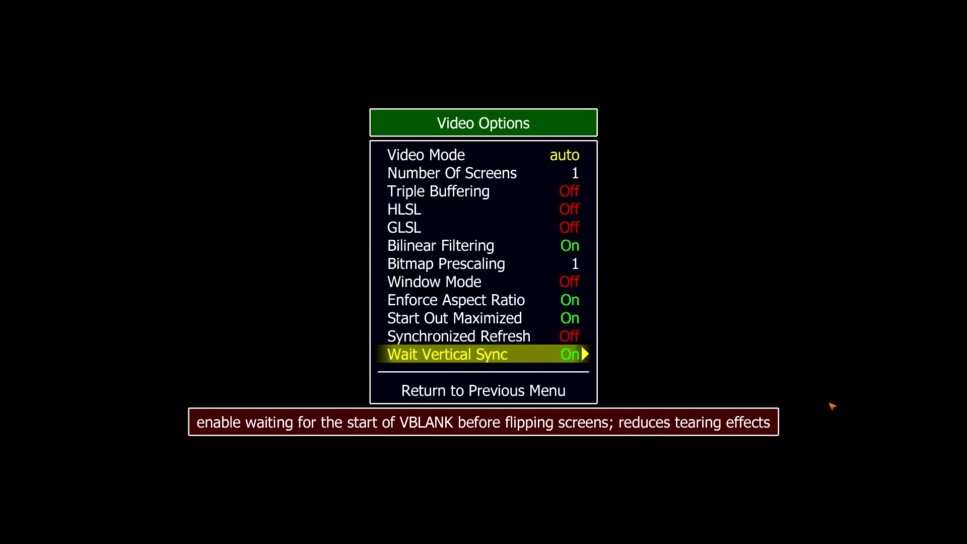
{"action": "key", "text": "Down"}
{"action": "key", "text": "Return"}
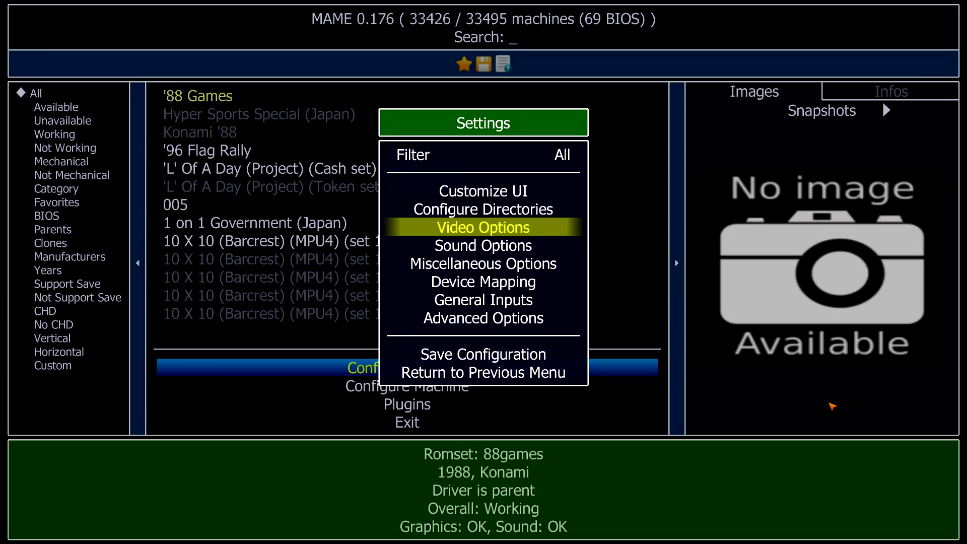
Step: Turn on Skip information screen at startup in the miscellaneous options and return to the settings
{"action": "key", "text": "Down"}
{"action": "key", "text": "Down"}
{"action": "key", "text": "Return"}
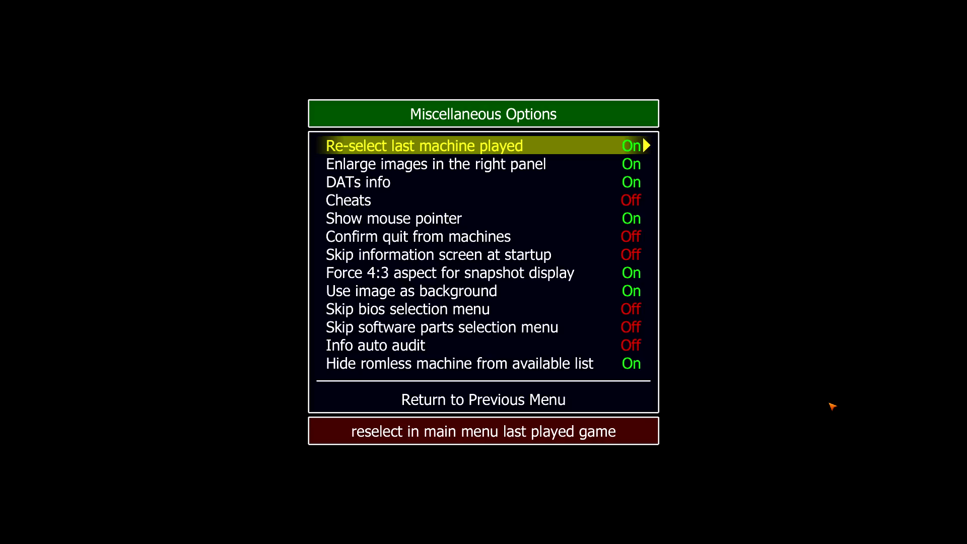
{"action": "key", "text": "Down"}
{"action": "key", "text": "Down"}
{"action": "key", "text": "Down"}
{"action": "key", "text": "Down"}
{"action": "key", "text": "Down"}
{"action": "key", "text": "Down"}
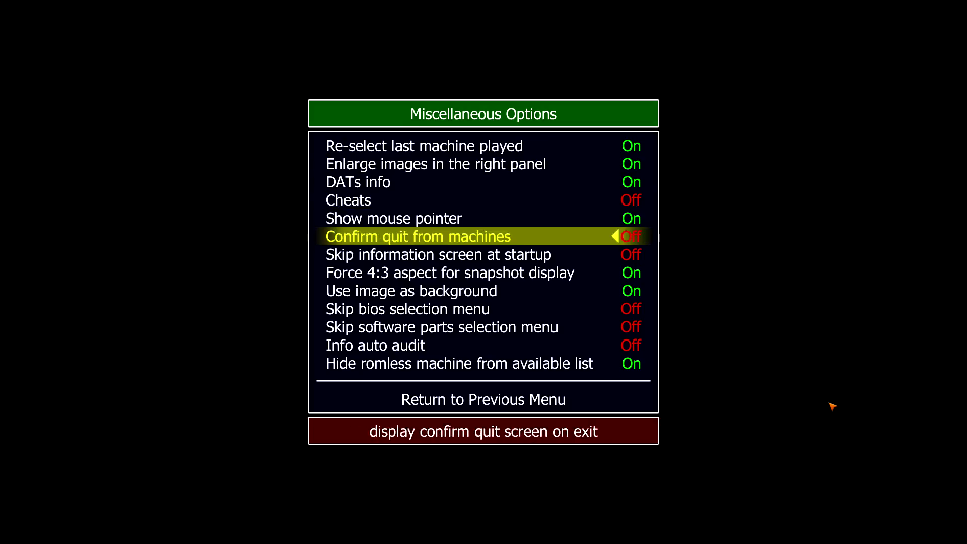
{"action": "key", "text": "Right"}
{"action": "key", "text": "Down"}
{"action": "key", "text": "Down"}
{"action": "key", "text": "Down"}
{"action": "key", "text": "Down"}
{"action": "key", "text": "Down"}
{"action": "key", "text": "Down"}
{"action": "key", "text": "Down"}
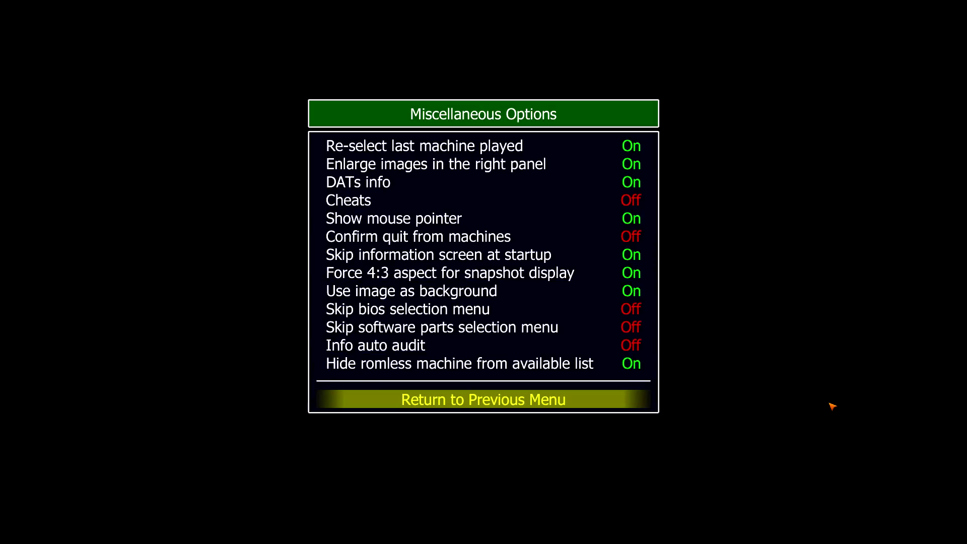
{"action": "key", "text": "Return"}
Step: Look over the Player 1 Controls assignments in the general inputs and go back to the settings
{"action": "key", "text": "Down"}
{"action": "key", "text": "Down"}
{"action": "key", "text": "Return"}
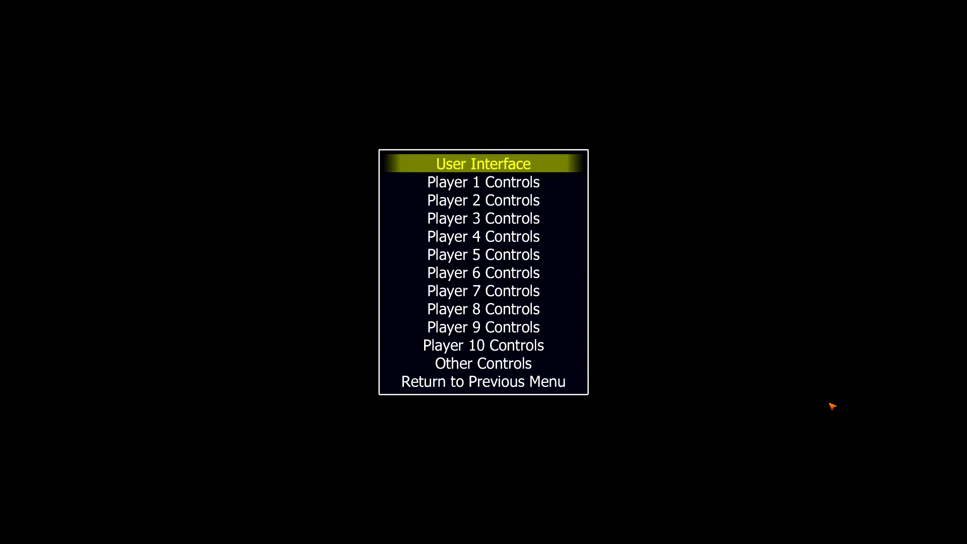
{"action": "key", "text": "Down"}
{"action": "key", "text": "Return"}
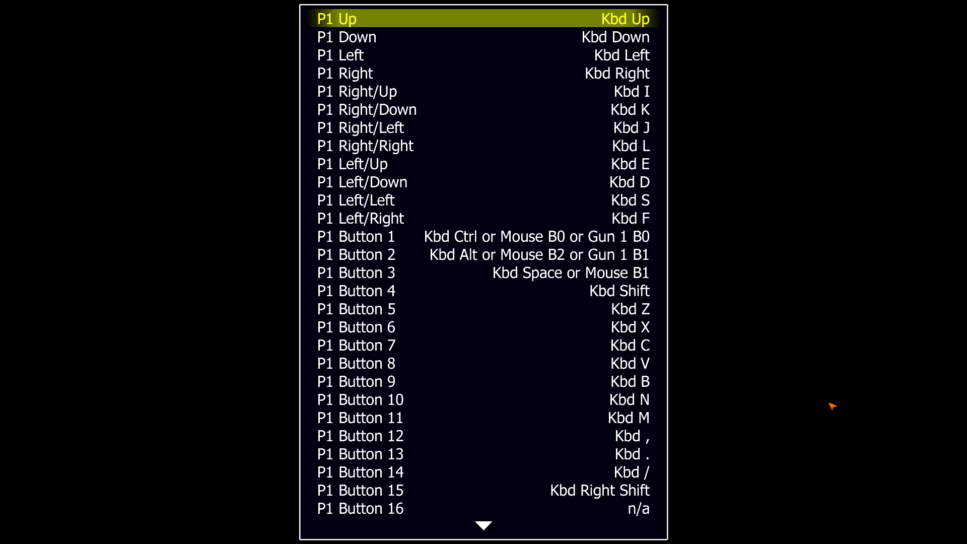
{"action": "key", "text": "Escape"}
{"action": "key", "text": "Escape"}
Step: Turn on Offscreen reload among the input options of the advanced options
{"action": "key", "text": "Down"}
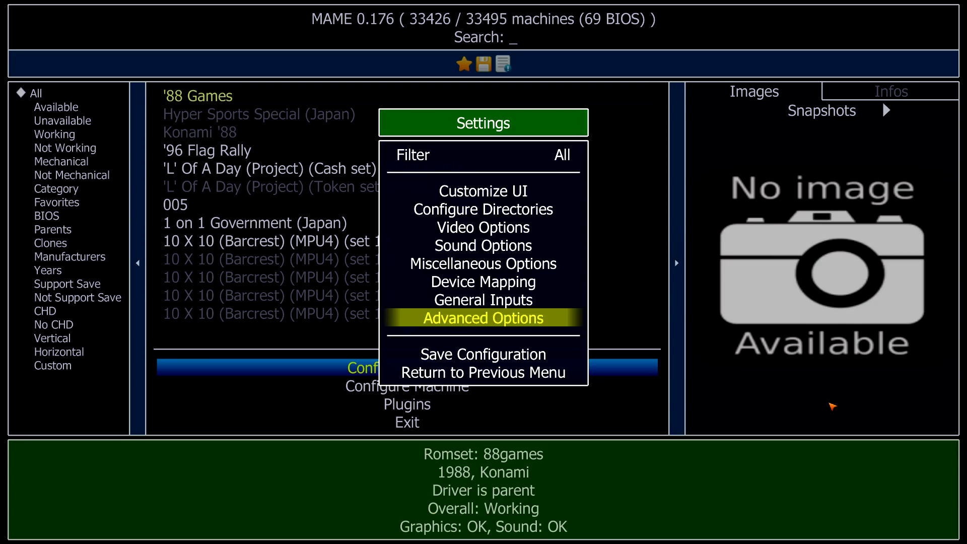
{"action": "key", "text": "Return"}
{"action": "key", "text": "Up"}
{"action": "key", "text": "Up"}
{"action": "key", "text": "Up"}
{"action": "key", "text": "Up"}
{"action": "key", "text": "Up"}
{"action": "key", "text": "Up"}
{"action": "key", "text": "Up"}
{"action": "key", "text": "Up"}
{"action": "key", "text": "Down"}
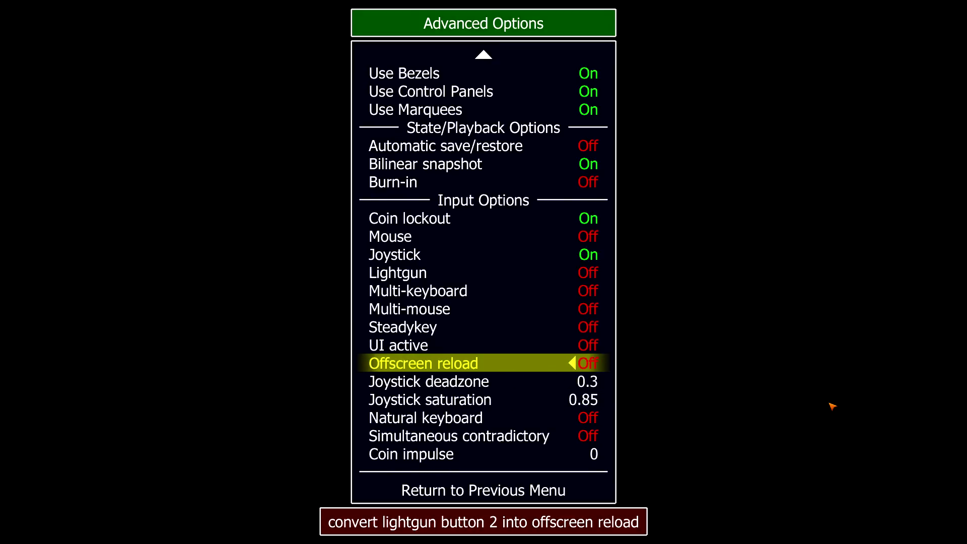
{"action": "key", "text": "Right"}
Step: Enable the Lightgun and Mouse input options and leave the advanced options
{"action": "key", "text": "Up"}
{"action": "key", "text": "Up"}
{"action": "key", "text": "Up"}
{"action": "key", "text": "Up"}
{"action": "key", "text": "Up"}
{"action": "key", "text": "Right"}
{"action": "key", "text": "Up"}
{"action": "key", "text": "Up"}
{"action": "key", "text": "Right"}
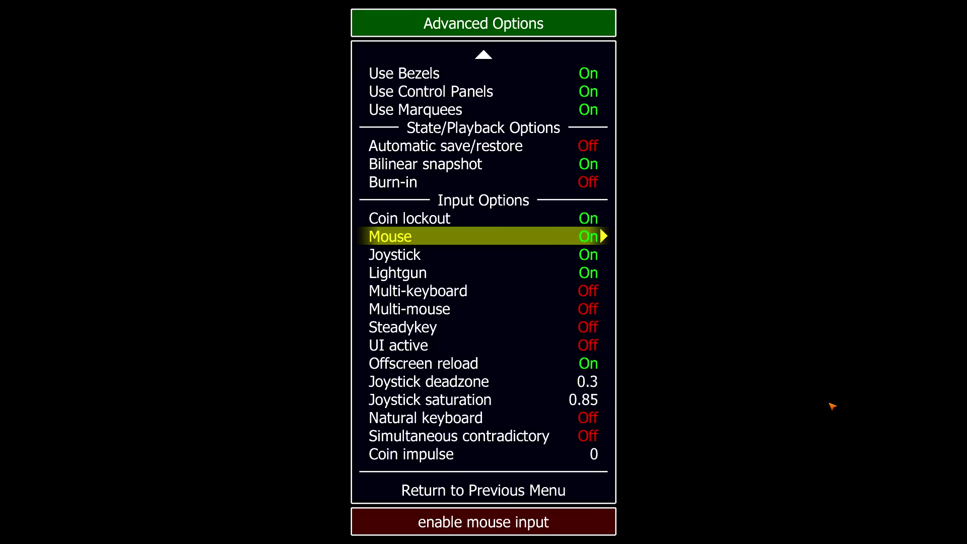
{"action": "key", "text": "Down"}
{"action": "key", "text": "Down"}
{"action": "key", "text": "Down"}
{"action": "key", "text": "Down"}
{"action": "key", "text": "Down"}
{"action": "key", "text": "Down"}
{"action": "key", "text": "Down"}
{"action": "key", "text": "Down"}
{"action": "key", "text": "Down"}
{"action": "key", "text": "Down"}
{"action": "key", "text": "Down"}
{"action": "key", "text": "Down"}
{"action": "key", "text": "Down"}
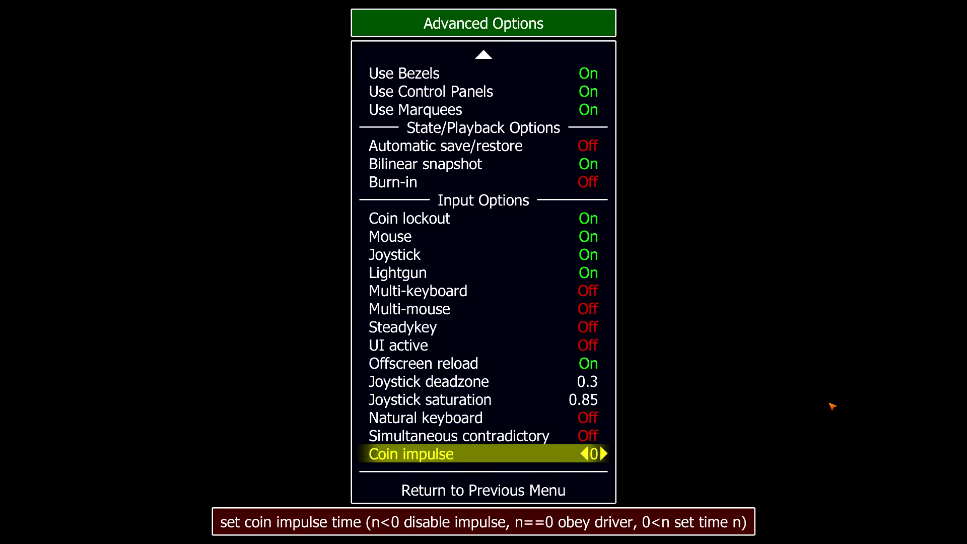
{"action": "key", "text": "Return"}
Step: Leave the settings for the main machine list and highlight the Configure Machine entry
{"action": "key", "text": "Down"}
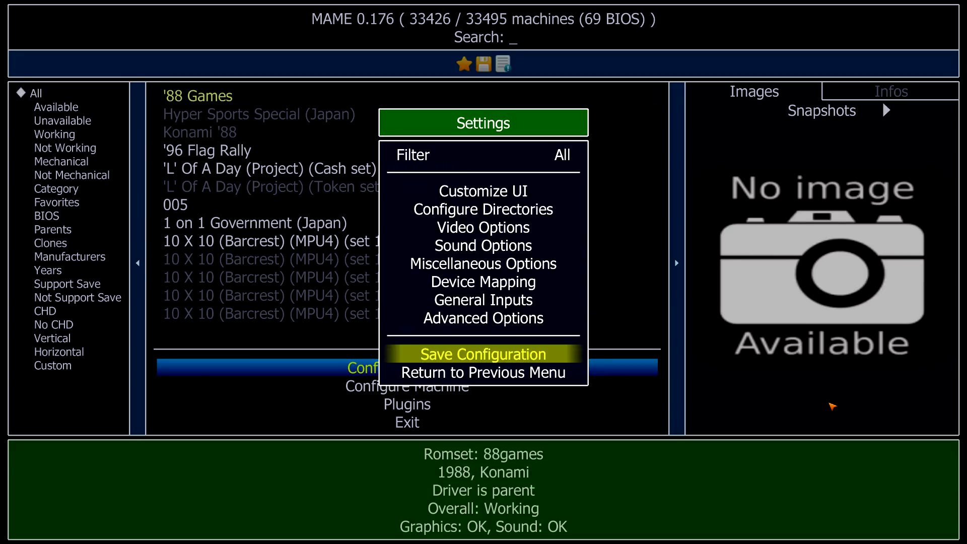
{"action": "key", "text": "Down"}
{"action": "key", "text": "Return"}
{"action": "key", "text": "Down"}
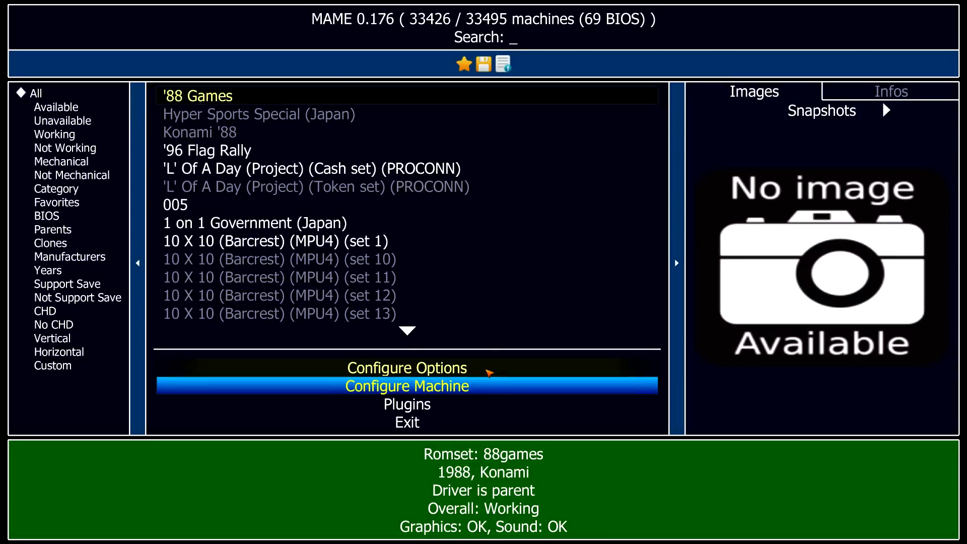
Step: Turn on the Hiscore support plugin, return to the machine list and exit MAME
{"action": "key", "text": "Down"}
{"action": "key", "text": "Return"}
{"action": "key", "text": "Down"}
{"action": "key", "text": "Down"}
{"action": "key", "text": "Down"}
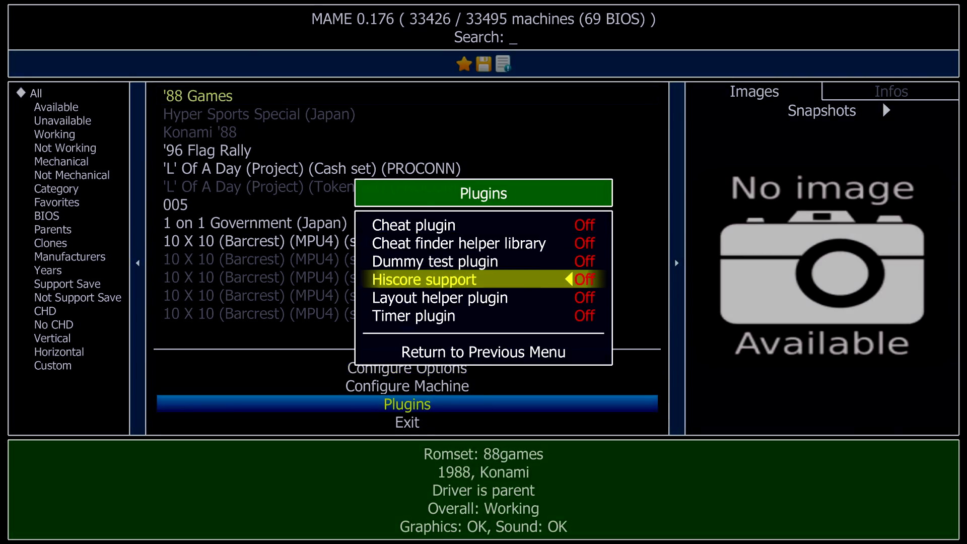
{"action": "key", "text": "Left"}
{"action": "key", "text": "Down"}
{"action": "key", "text": "Down"}
{"action": "key", "text": "Down"}
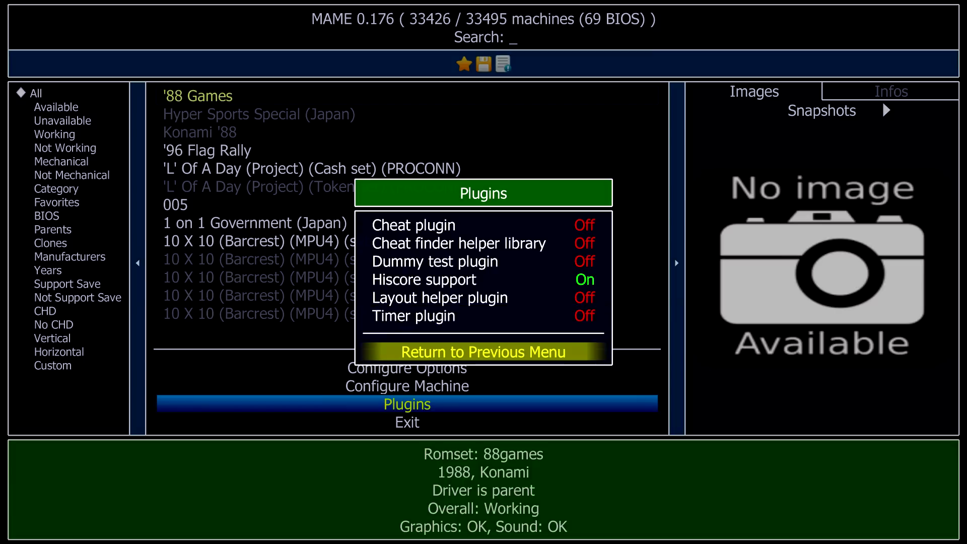
{"action": "key", "text": "Return"}
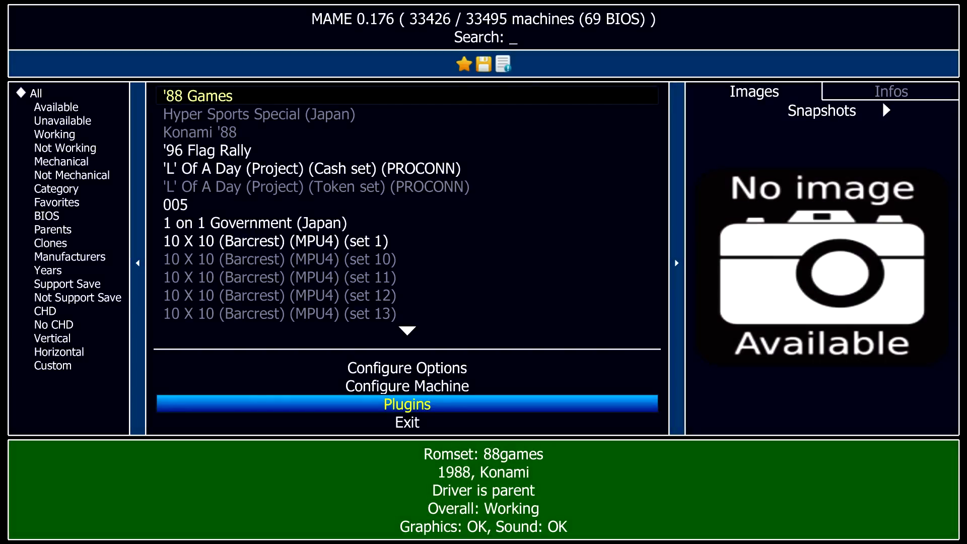
{"action": "key", "text": "Down"}
{"action": "key", "text": "Return"}
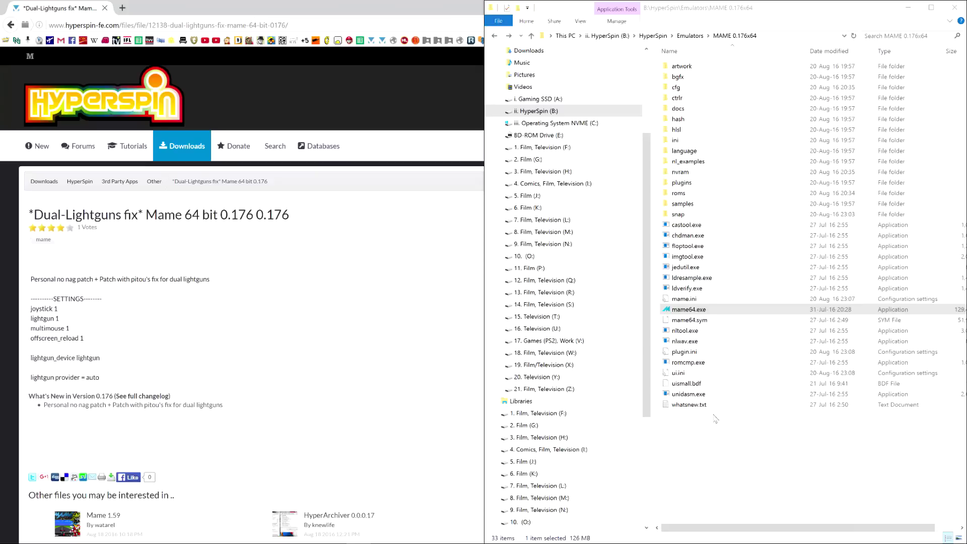
Step: Create a new folder called MAME 0.176 inside the Roms folder of HyperSpin on drive B
{"action": "left_click", "coordinate": [593, 112]}
{"action": "double_click", "coordinate": [686, 77]}
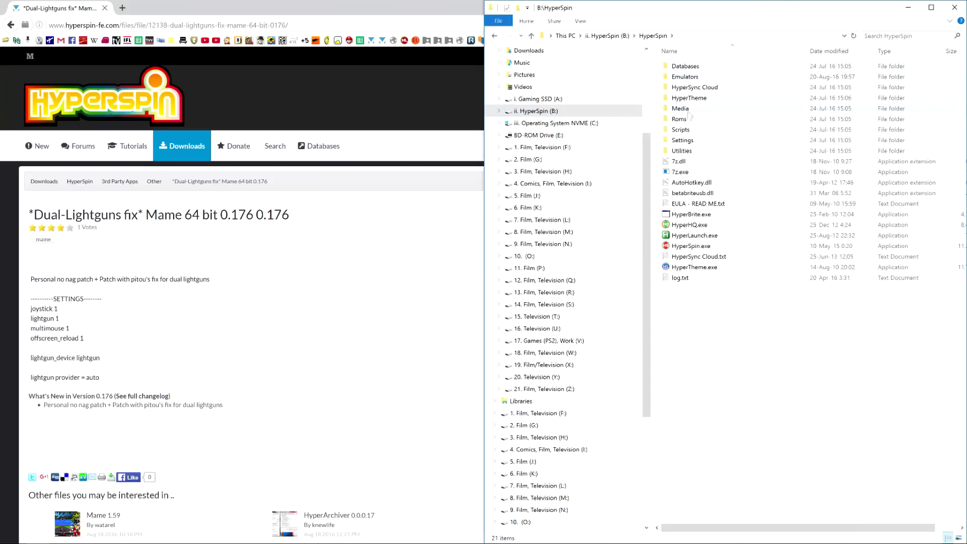
{"action": "double_click", "coordinate": [690, 119]}
{"action": "key", "text": "ctrl+shift+n"}
{"action": "type", "text": "MAME 0.176"}
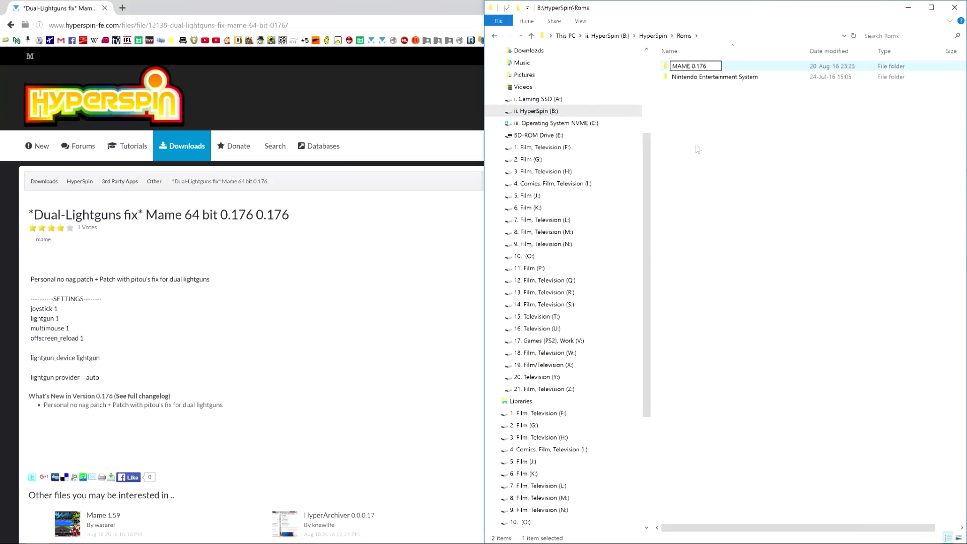
{"action": "key", "text": "Return"}
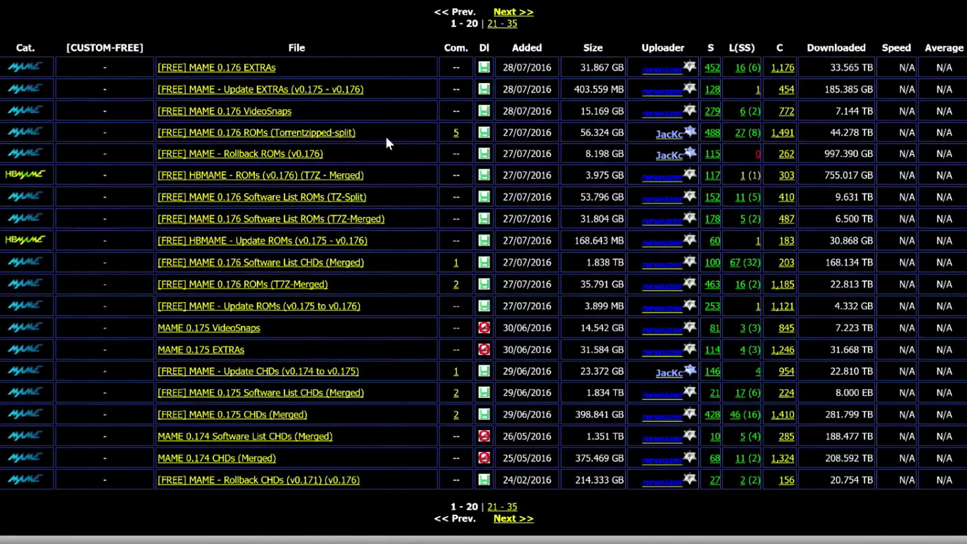
Step: Examine the listings for MAME 0.176 ROMs (Torrentzipped-split), MAME 0.175 CHDs (Merged) and MAME 0.176 ROMs (T7Z-Merged)
{"action": "left_click_drag", "start_coordinate": [381, 132], "coordinate": [155, 135]}
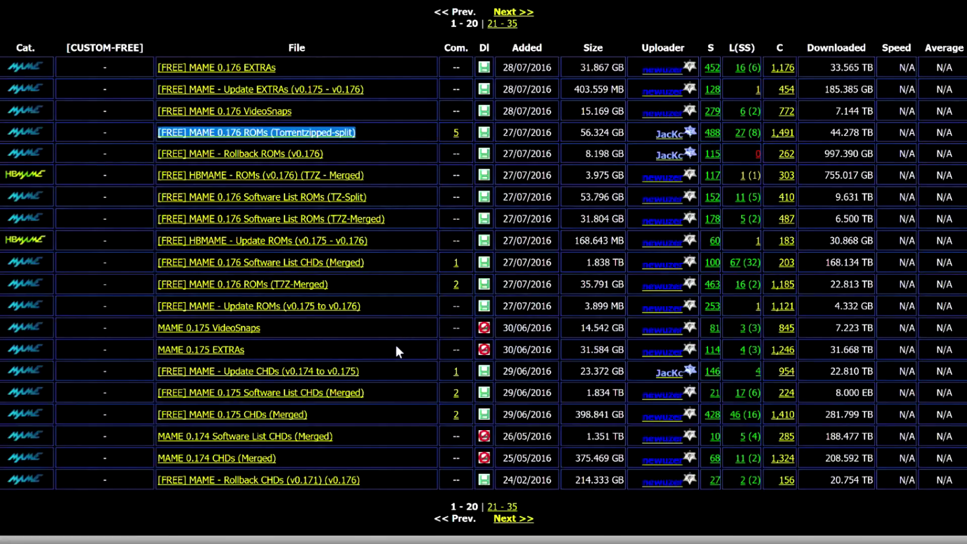
{"action": "left_click", "coordinate": [323, 411]}
{"action": "left_click_drag", "start_coordinate": [323, 411], "coordinate": [158, 413]}
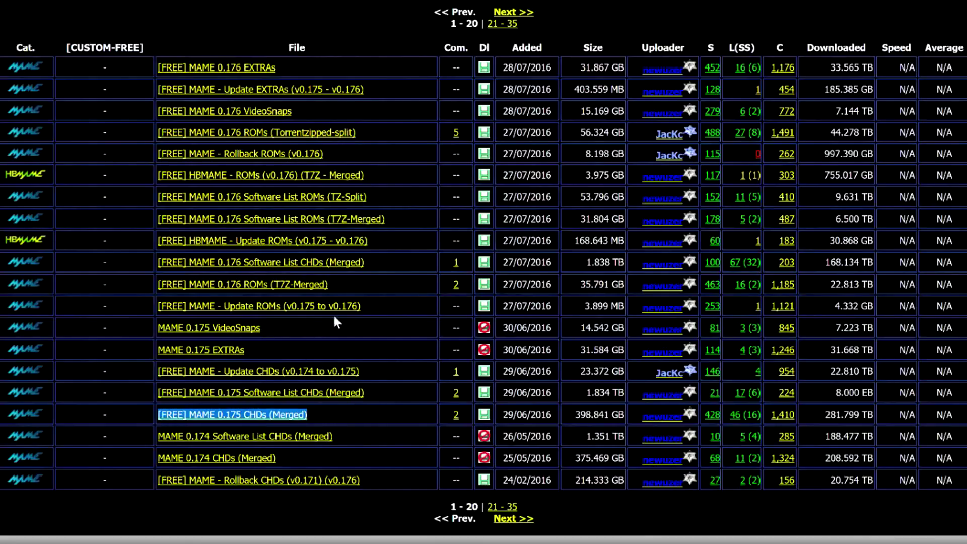
{"action": "left_click", "coordinate": [411, 226]}
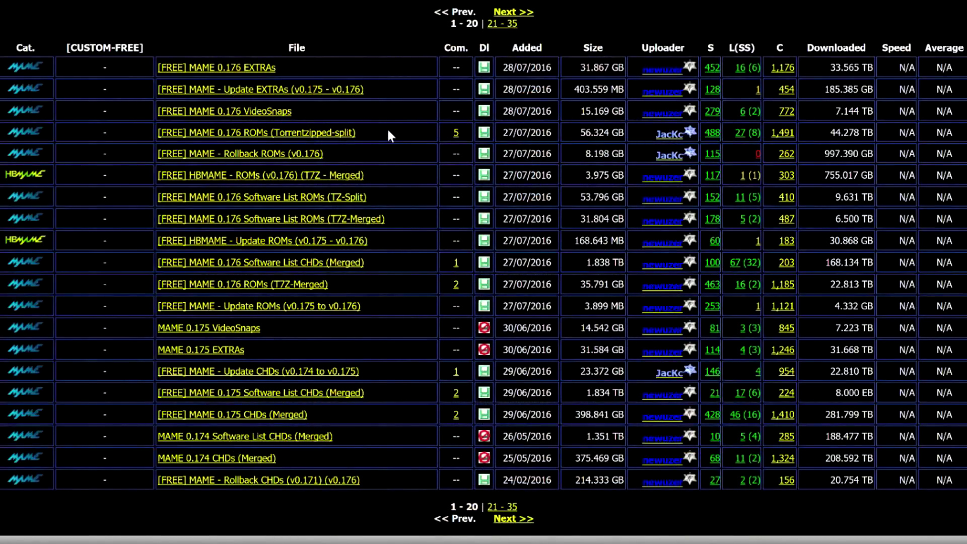
{"action": "left_click_drag", "start_coordinate": [387, 128], "coordinate": [150, 128]}
{"action": "left_click_drag", "start_coordinate": [358, 280], "coordinate": [152, 285]}
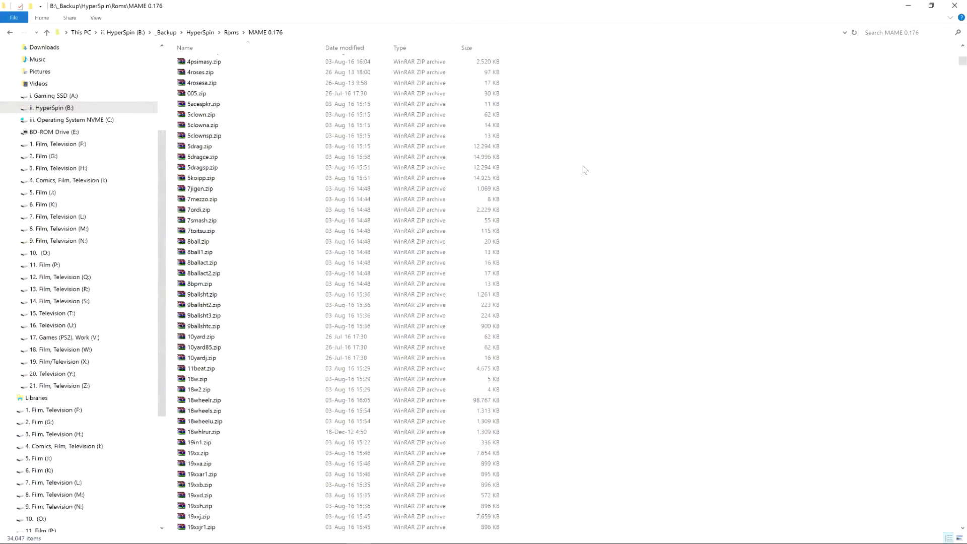
Step: Examine the archives from 1942.zip to 1942w.zip and the CHD folders in the backup MAME 0.176 ROM folder
{"action": "scroll", "coordinate": [592, 179], "scroll_direction": "down", "scroll_amount": 5}
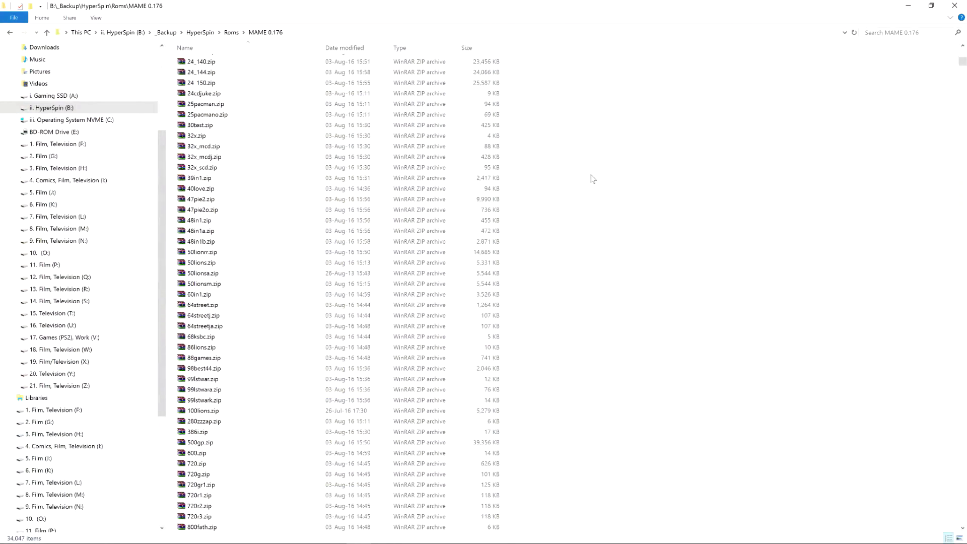
{"action": "scroll", "coordinate": [592, 178], "scroll_direction": "down", "scroll_amount": 10}
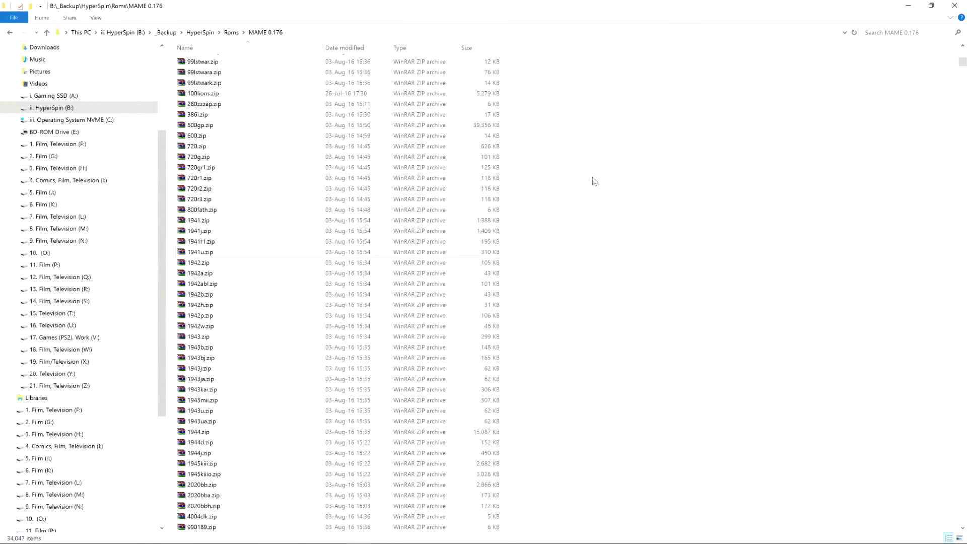
{"action": "left_click", "coordinate": [219, 264]}
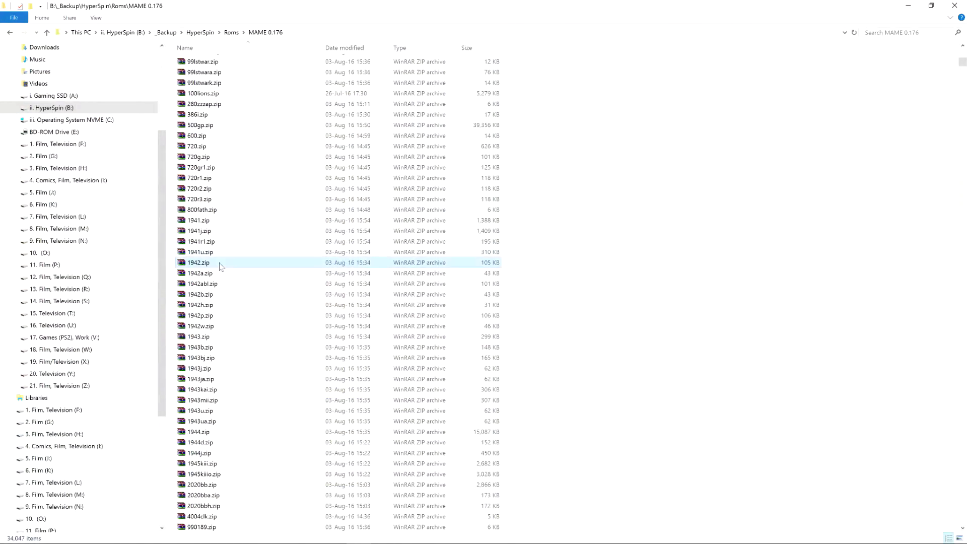
{"action": "left_click", "coordinate": [215, 327], "text": "shift"}
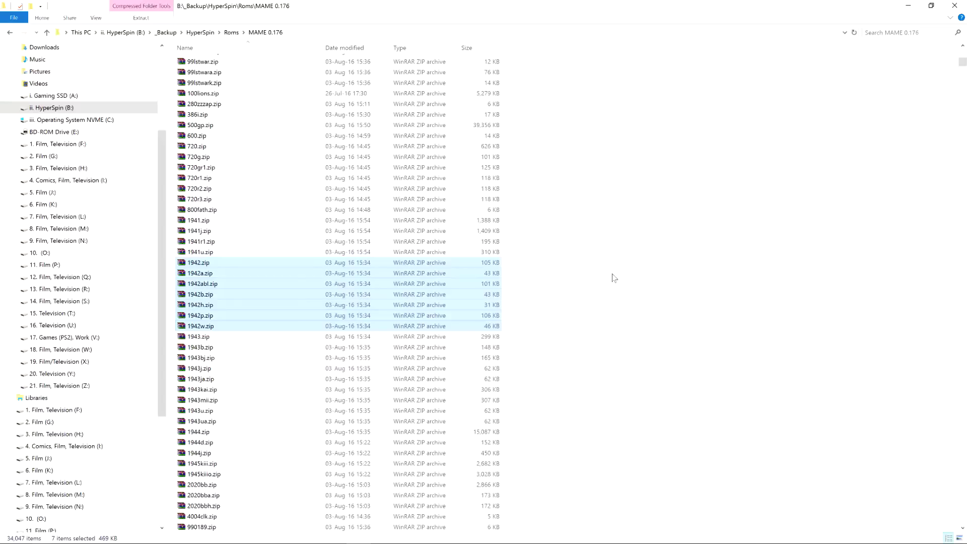
{"action": "key", "text": "Delete"}
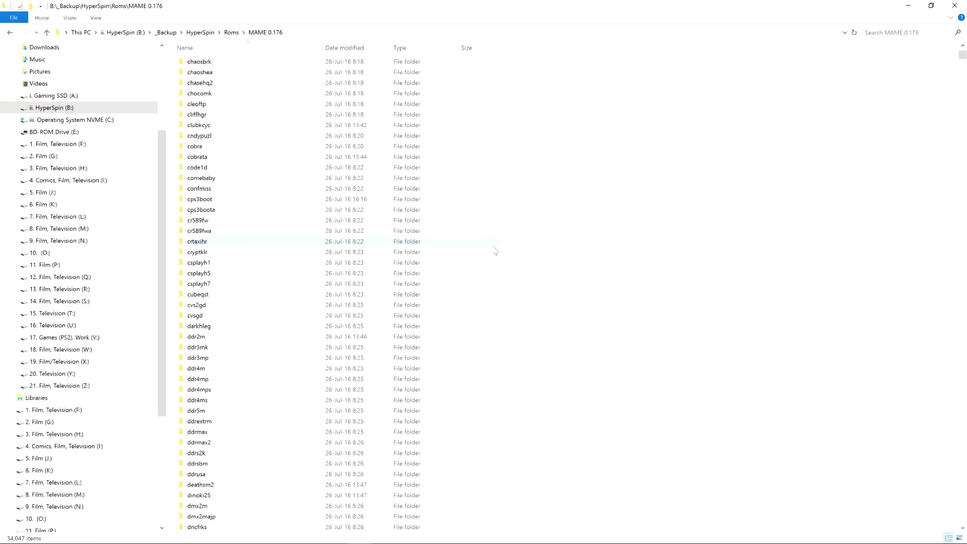
{"action": "scroll", "coordinate": [495, 250], "scroll_direction": "down", "scroll_amount": 9}
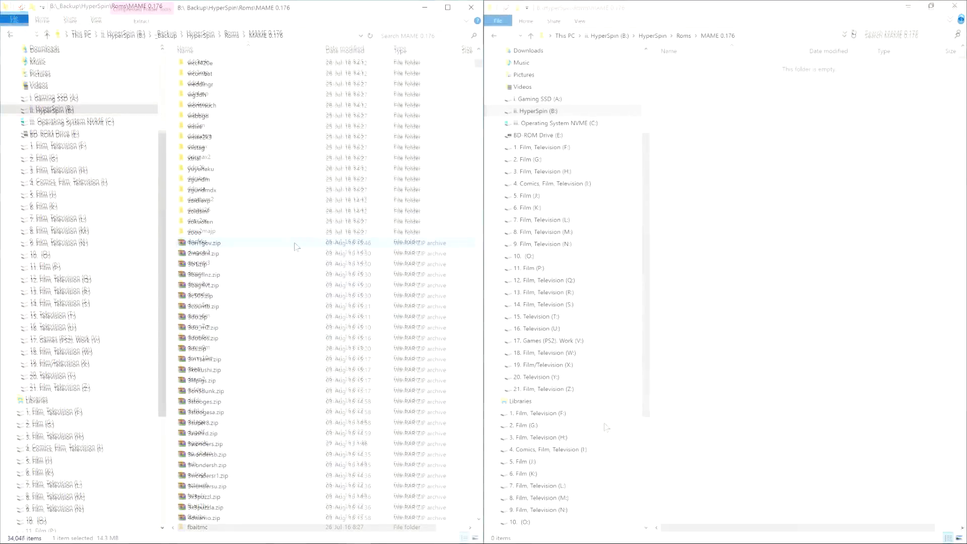
Step: Move all ROM zip archives and the remaining CHD folders from the backup MAME 0.176 folder into B:\HyperSpin\Roms\MAME 0.176
{"action": "left_click", "coordinate": [296, 244]}
{"action": "key", "text": "shift+End"}
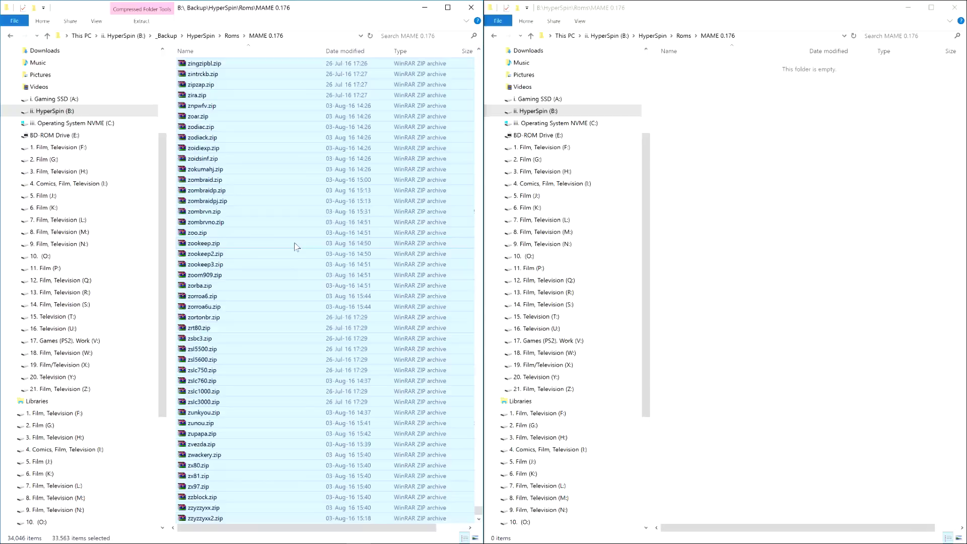
{"action": "left_click_drag", "start_coordinate": [570, 196], "coordinate": [715, 176]}
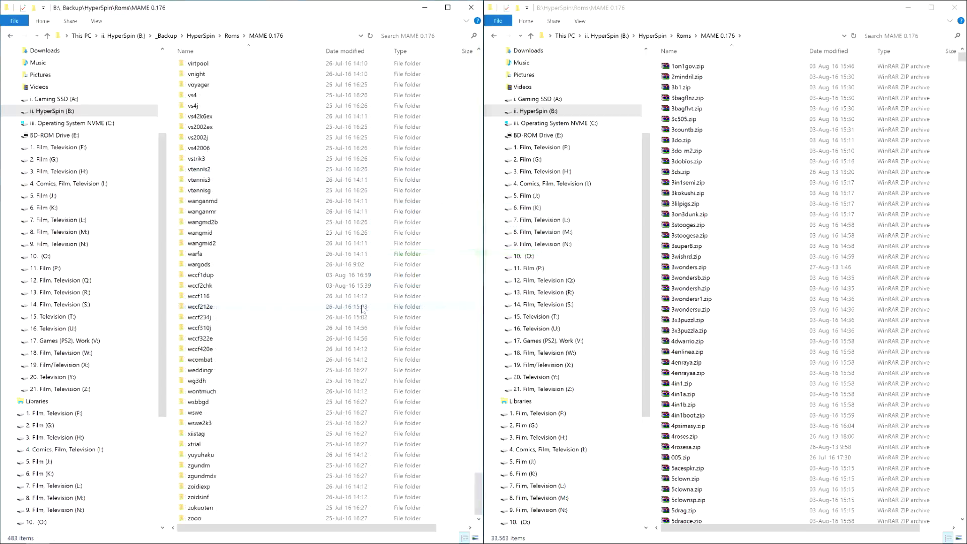
{"action": "key", "text": "ctrl+a"}
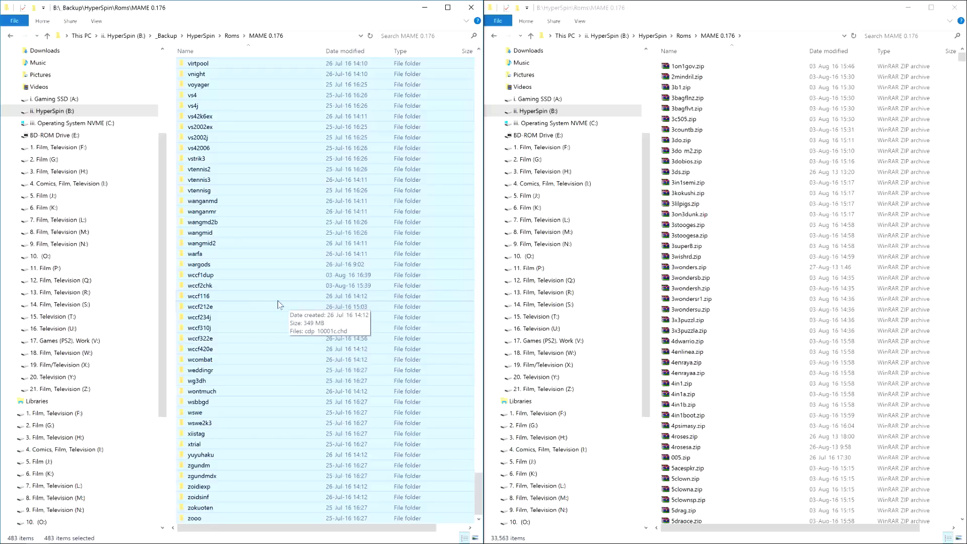
{"action": "left_click_drag", "start_coordinate": [277, 300], "coordinate": [658, 265]}
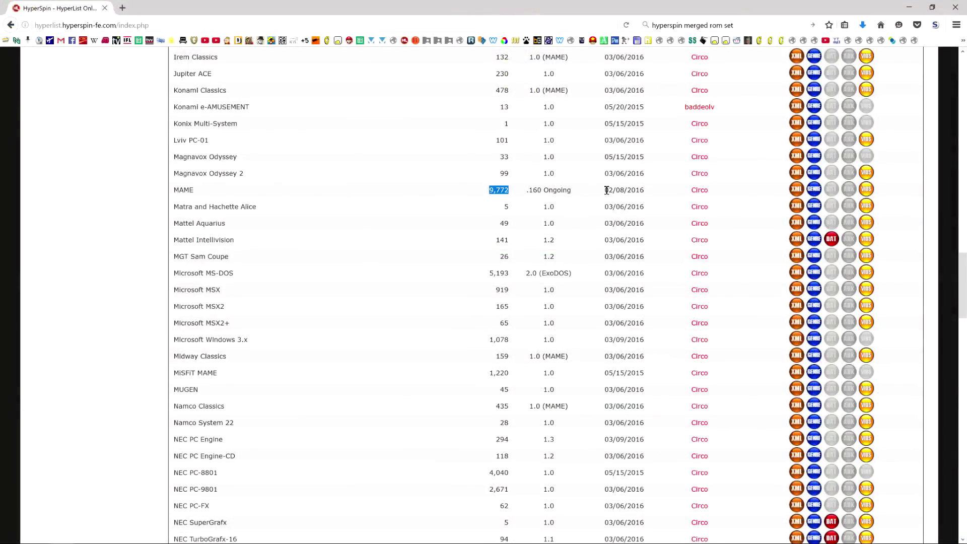
Step: Check the last update date of the MAME entry in the HyperList system statistics and return to the page's beginning
{"action": "left_click_drag", "start_coordinate": [634, 188], "coordinate": [650, 191]}
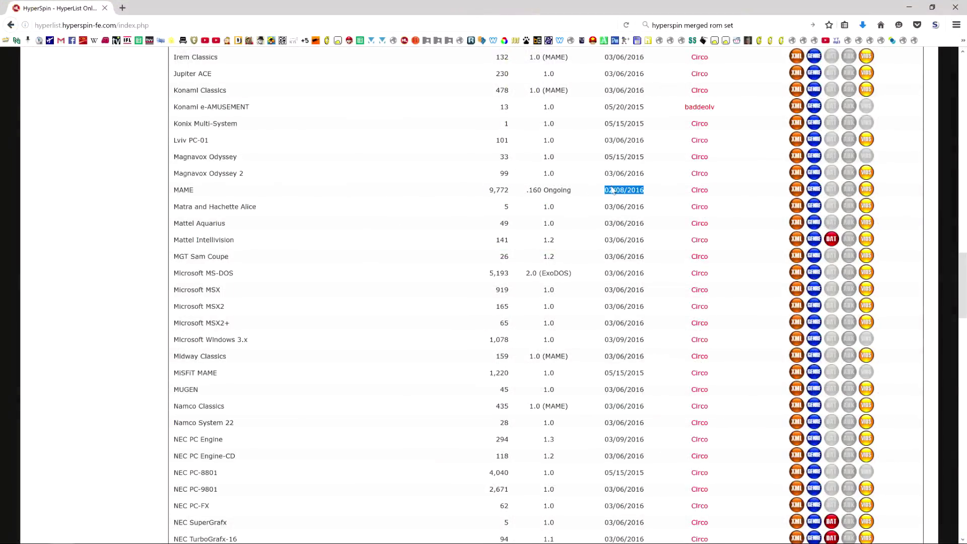
{"action": "left_click", "coordinate": [658, 196]}
{"action": "left_click_drag", "start_coordinate": [966, 282], "coordinate": [964, 51]}
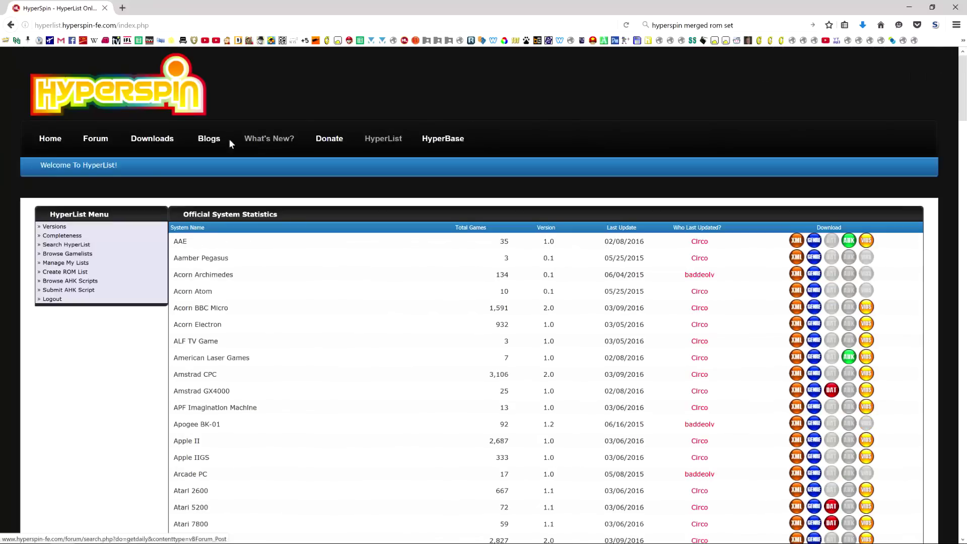
Step: Open the Databases (XML) category under Upload Here in the HyperSpin downloads and filter it by the letter M
{"action": "left_click", "coordinate": [165, 141]}
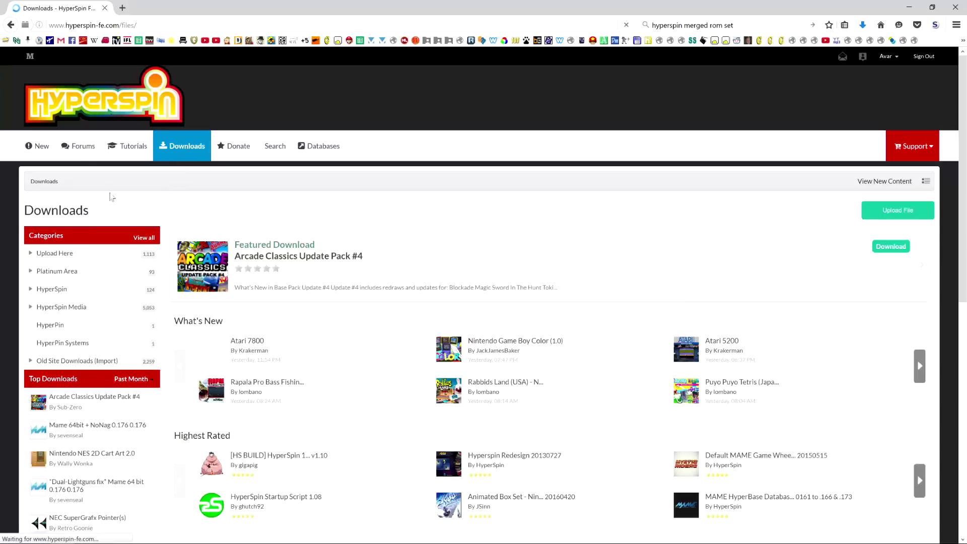
{"action": "left_click", "coordinate": [54, 255]}
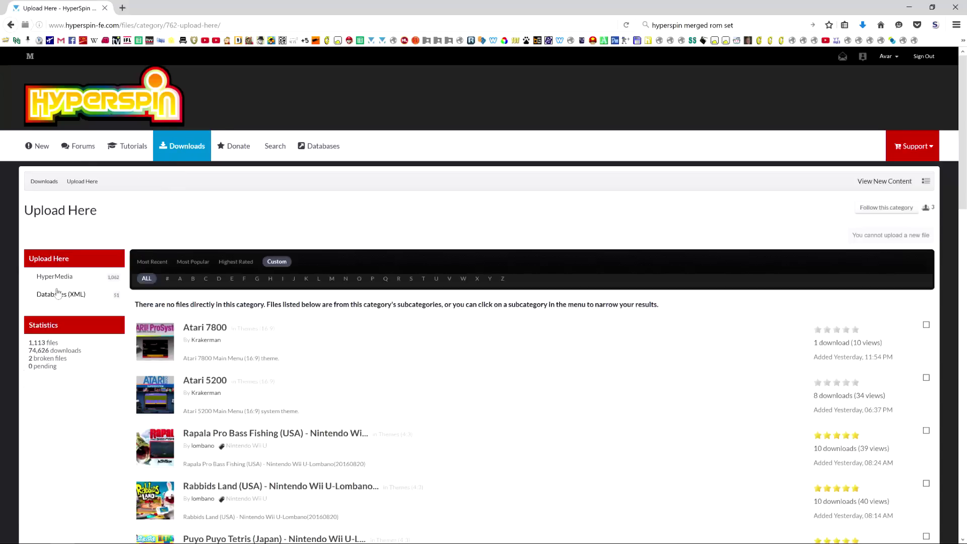
{"action": "left_click", "coordinate": [56, 294]}
{"action": "left_click", "coordinate": [331, 280]}
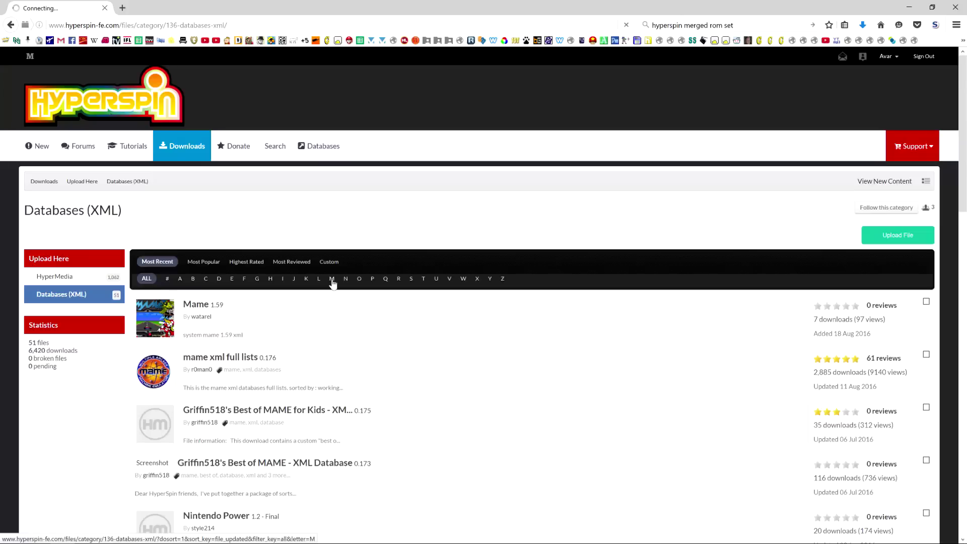
Step: Download mame0.176.7z from the mame xml full lists 0.176 file page
{"action": "left_click", "coordinate": [237, 361]}
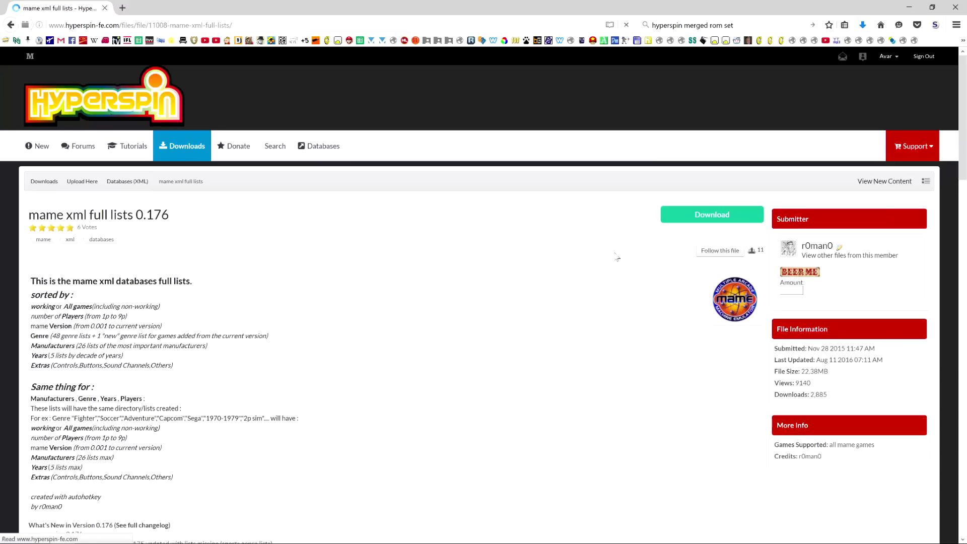
{"action": "left_click", "coordinate": [727, 217]}
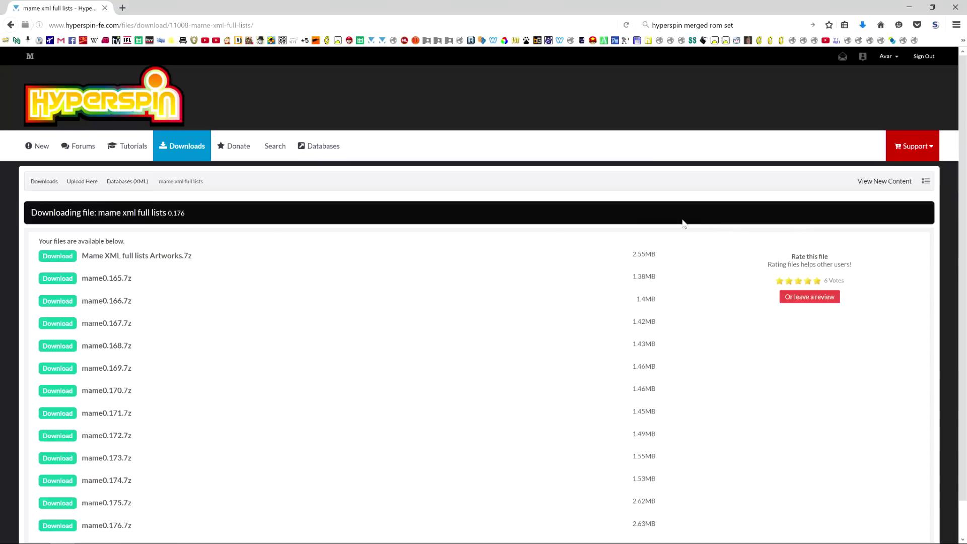
{"action": "scroll", "coordinate": [41, 240], "scroll_direction": "down", "scroll_amount": 1}
{"action": "left_click", "coordinate": [57, 489]}
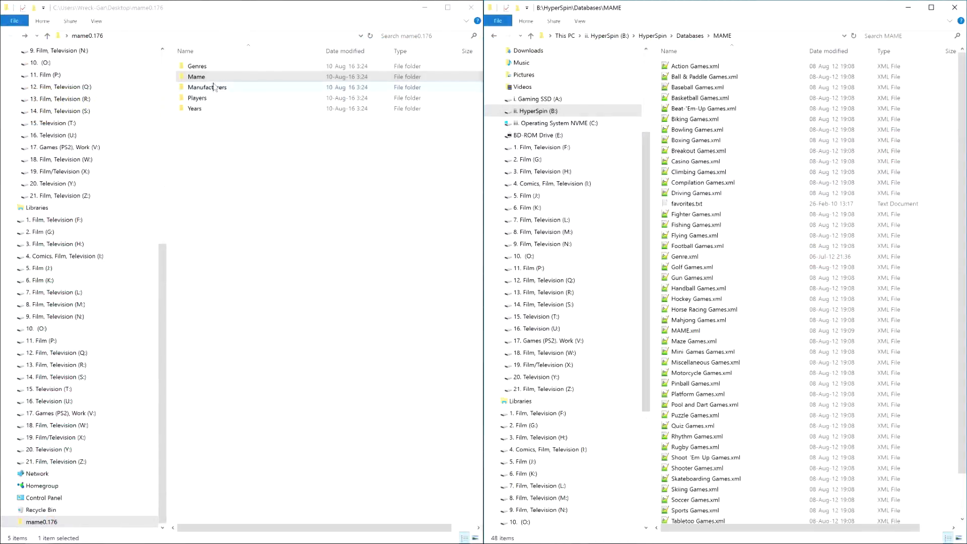
Step: Copy Mame.xml from the mame0.176 Working Games folder into B:\HyperSpin\Databases\MAME, overwriting the existing file
{"action": "left_click", "coordinate": [214, 79]}
{"action": "double_click", "coordinate": [214, 78]}
{"action": "double_click", "coordinate": [214, 77]}
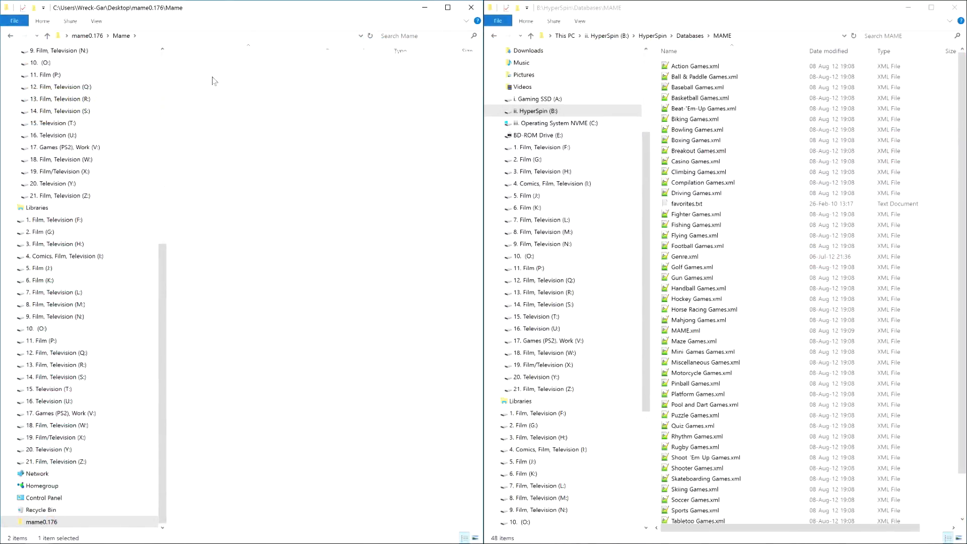
{"action": "left_click", "coordinate": [195, 131]}
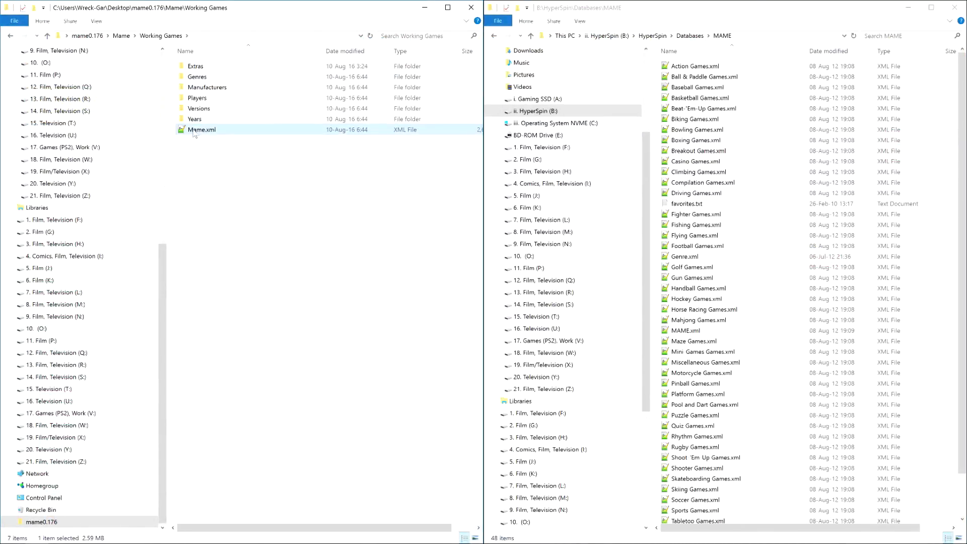
{"action": "left_click_drag", "start_coordinate": [193, 131], "coordinate": [658, 129]}
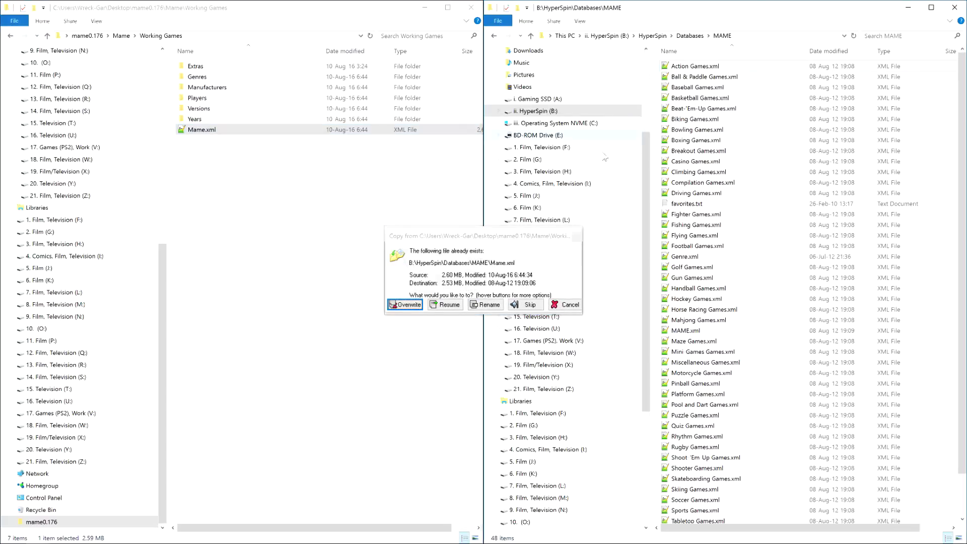
{"action": "mouse_move", "coordinate": [407, 307]}
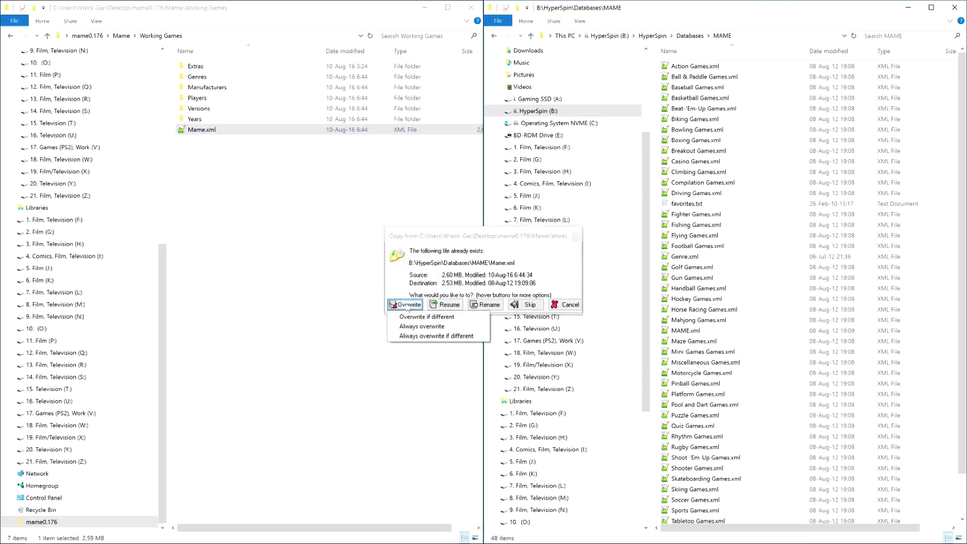
{"action": "left_click", "coordinate": [407, 306]}
Step: Look over the genre XML files in the HyperSpin MAME database folder and clear the selection
{"action": "left_click_drag", "start_coordinate": [657, 63], "coordinate": [730, 489]}
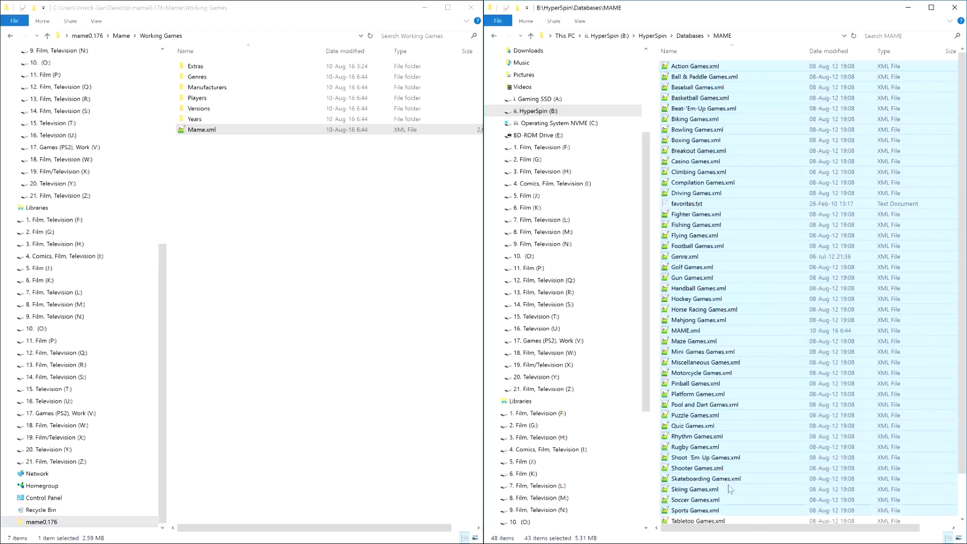
{"action": "left_click", "coordinate": [739, 458]}
{"action": "scroll", "coordinate": [740, 444], "scroll_direction": "down", "scroll_amount": 2}
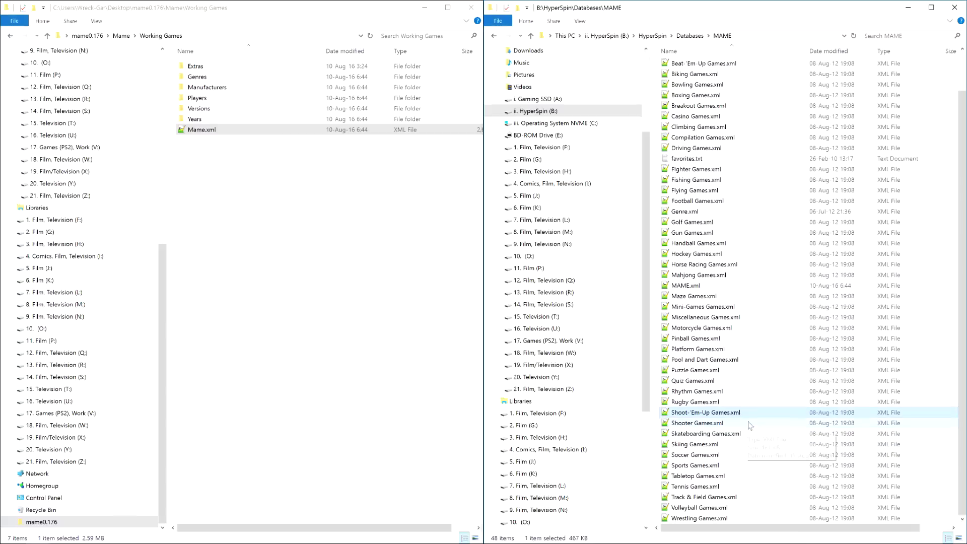
{"action": "left_click", "coordinate": [660, 390]}
{"action": "scroll", "coordinate": [658, 389], "scroll_direction": "up", "scroll_amount": 2}
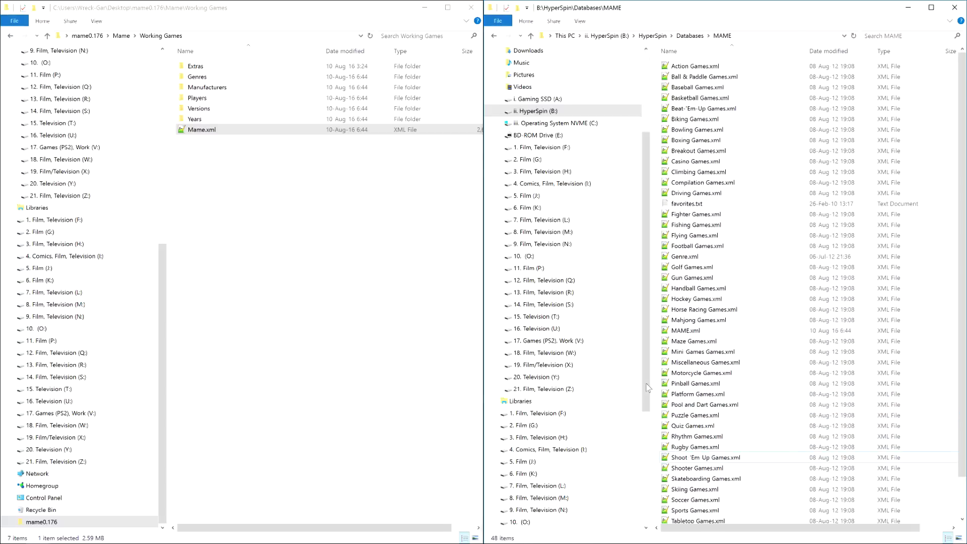